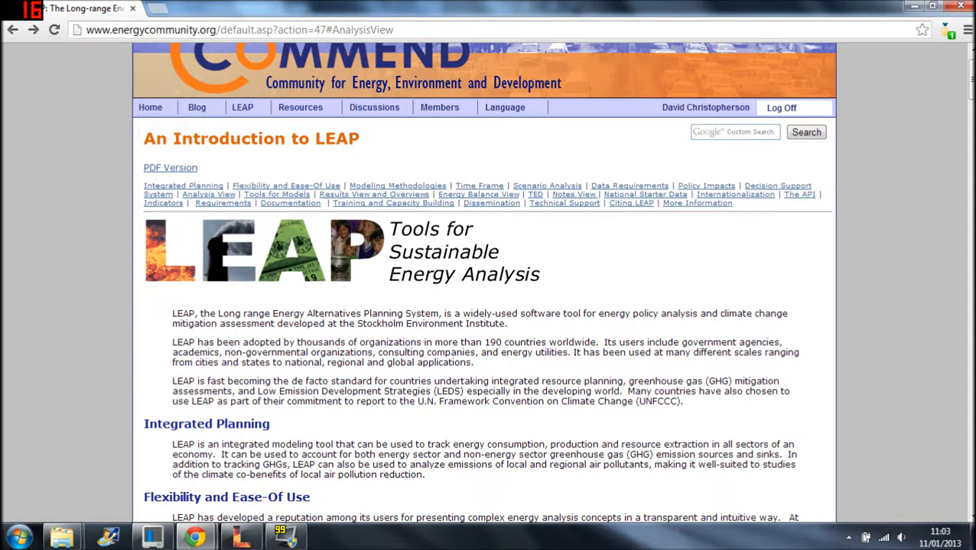
Read the introduction to LEAP, highlighting the tool's full name and the website address.
drag(217, 313, 430, 313)
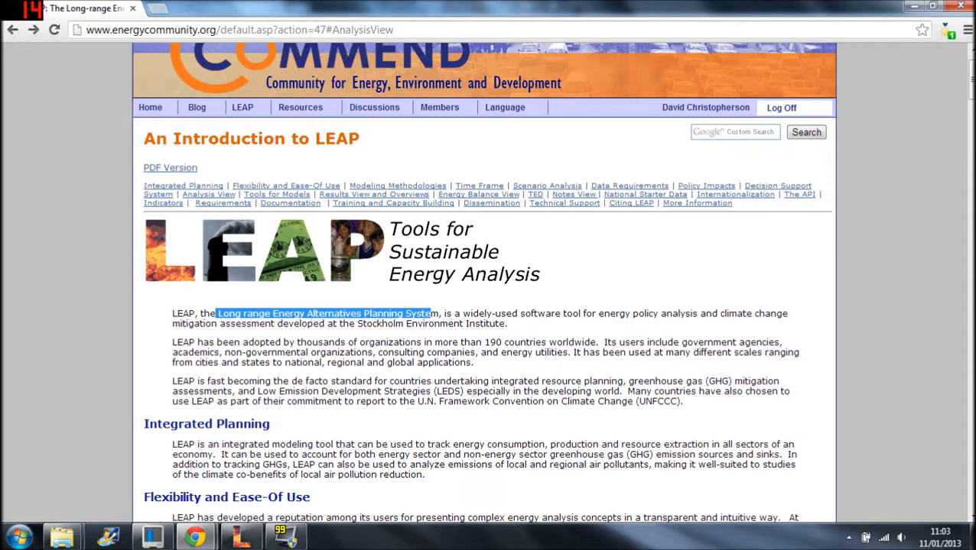
click(432, 315)
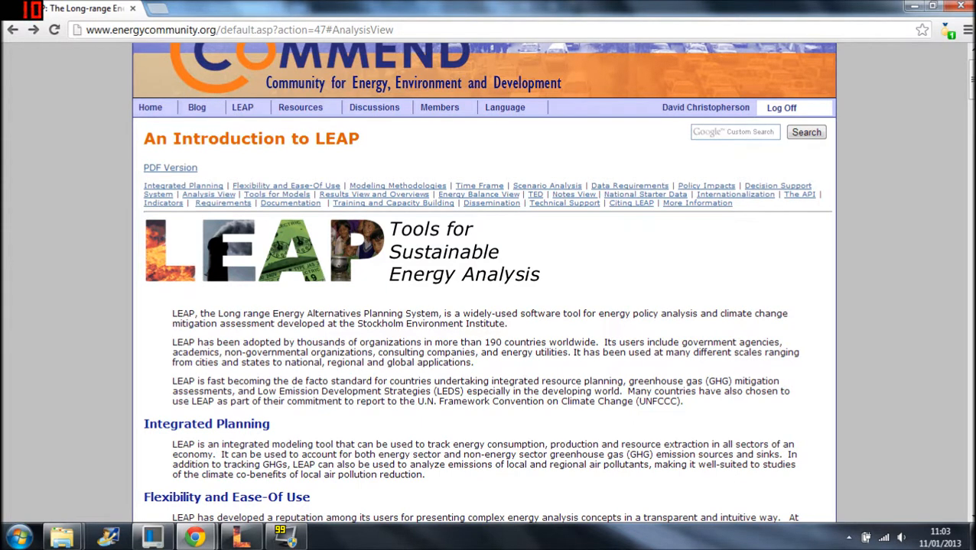
drag(112, 29, 217, 29)
click(291, 342)
Open LEAP's Training Materials page and look over the general purpose exercises and their language translations.
mouse_move(258, 112)
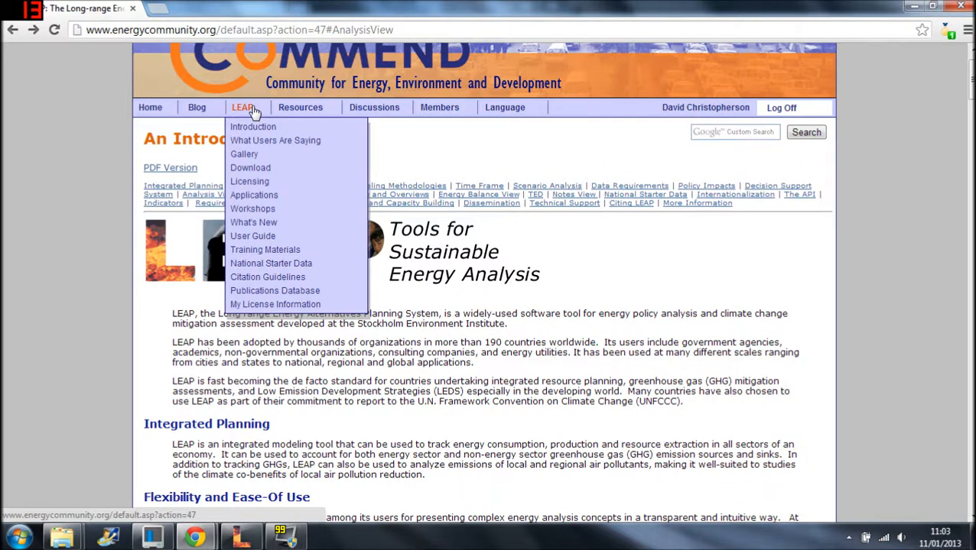
click(260, 252)
scroll(360, 321, down, 2)
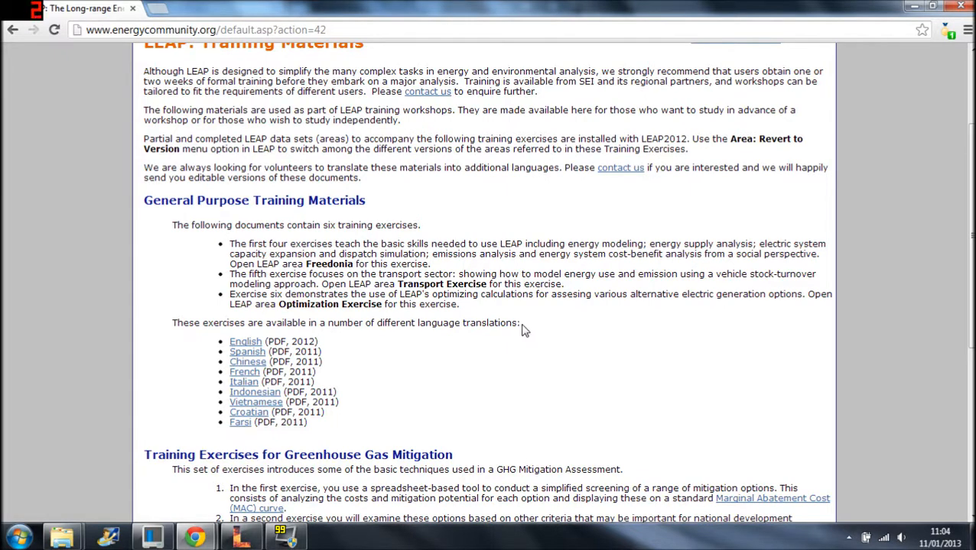
drag(526, 329, 173, 323)
click(172, 325)
scroll(437, 323, up, 2)
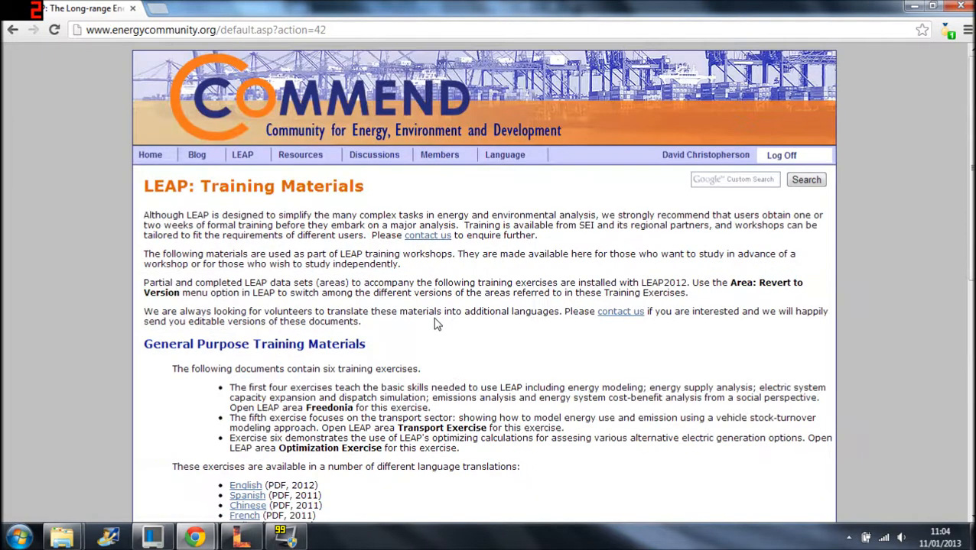
Open the LEAP discussion forum and look over its list of moderated topics.
mouse_move(254, 163)
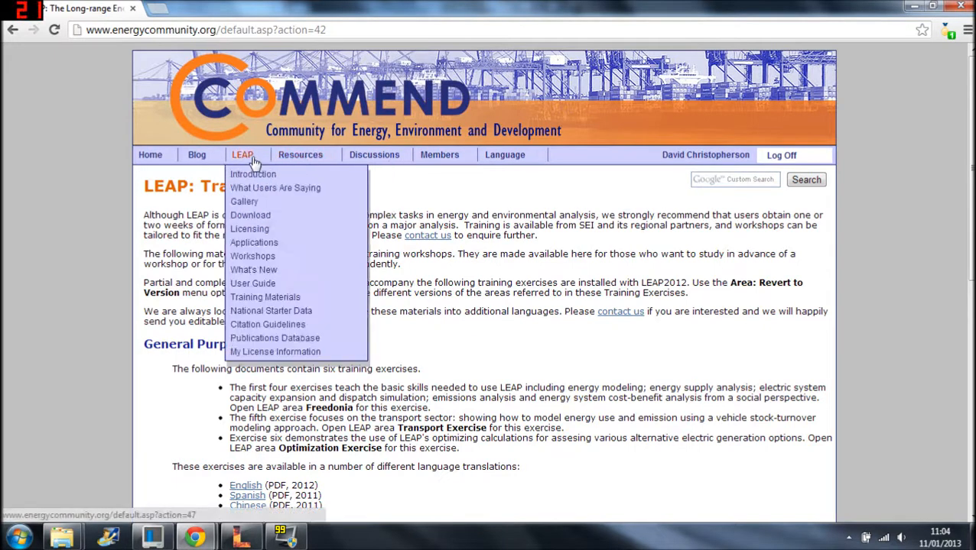
mouse_move(372, 155)
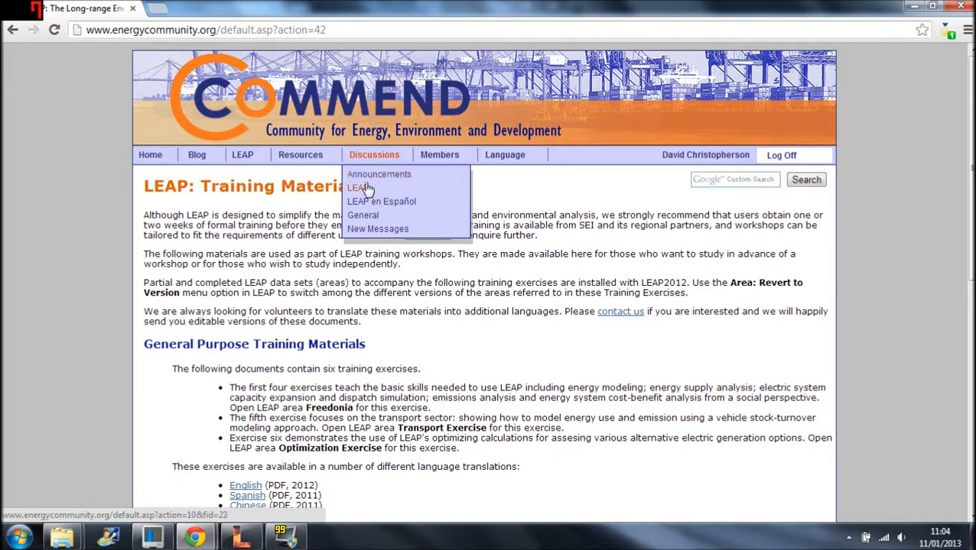
click(358, 188)
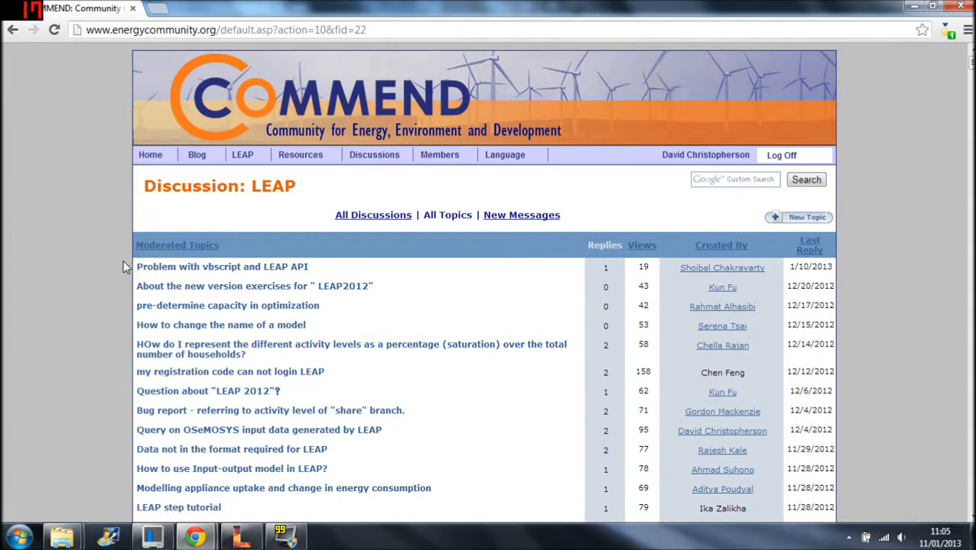
drag(122, 260, 148, 285)
click(440, 268)
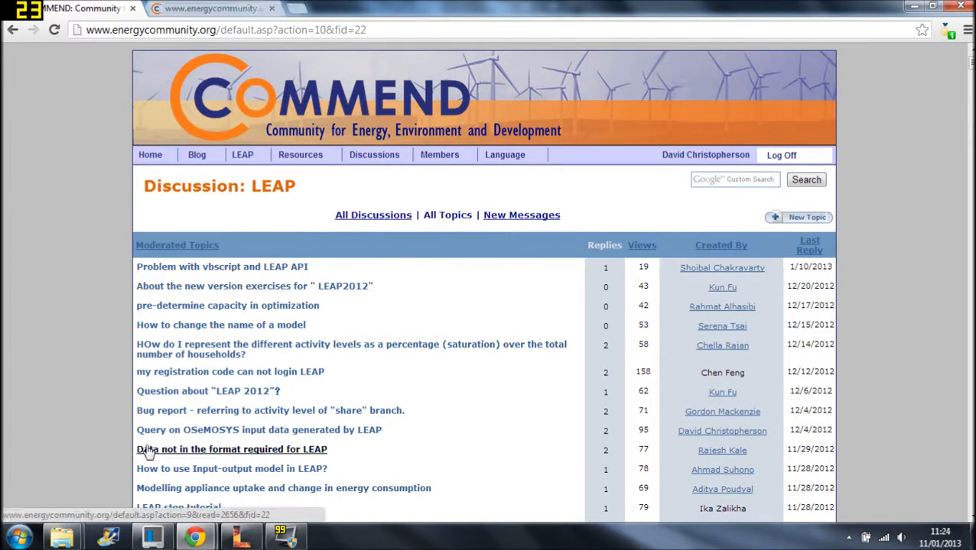
Switch to LEAP and select the Freedonia root, and switch to Chrome to view the training exercise's table of contents.
click(241, 537)
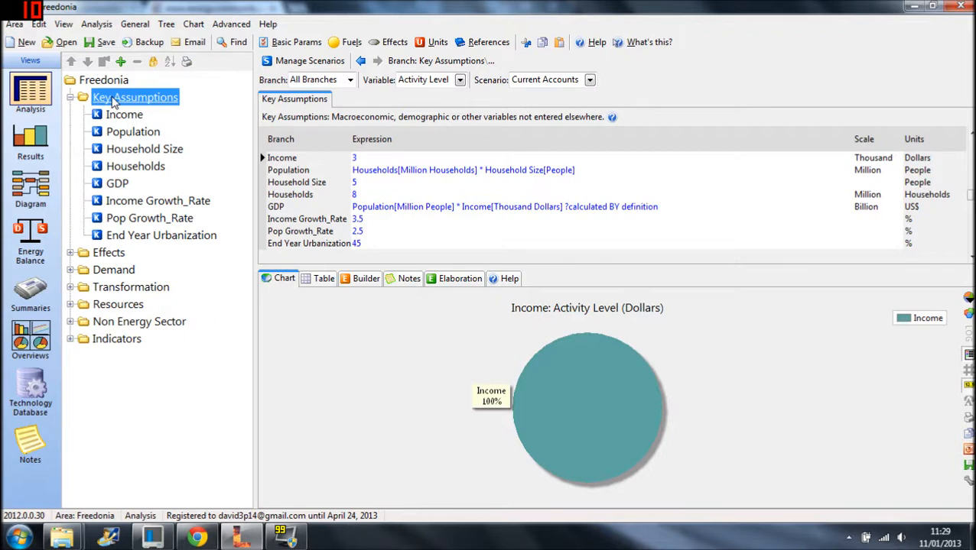
click(118, 83)
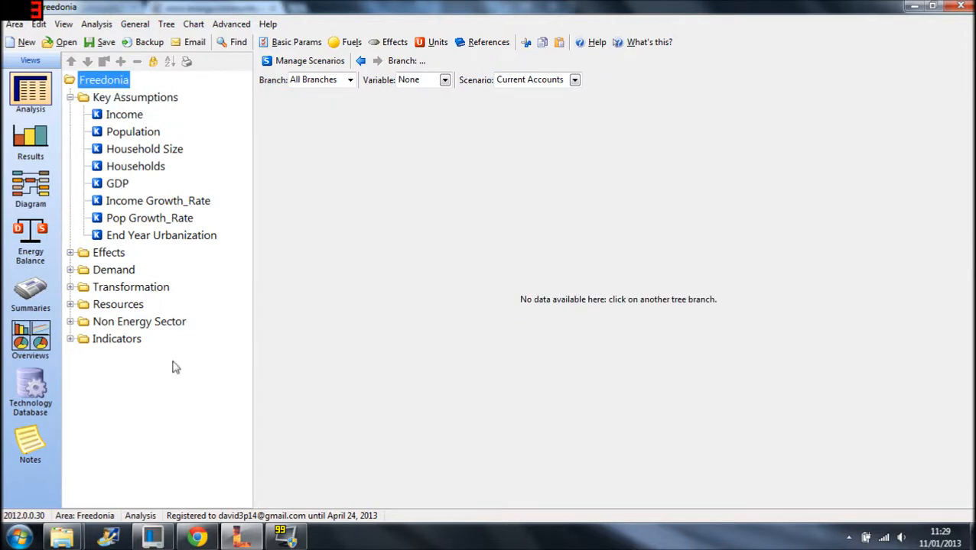
click(197, 538)
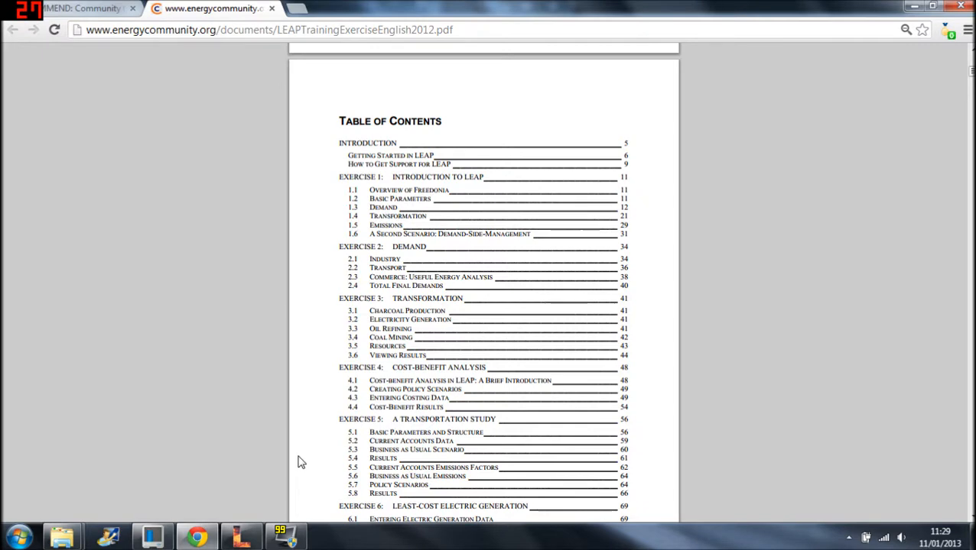
Switch to LEAP, collapse Key Assumptions, and expand the Demand tree through Household and Urban down to Electrified.
click(242, 537)
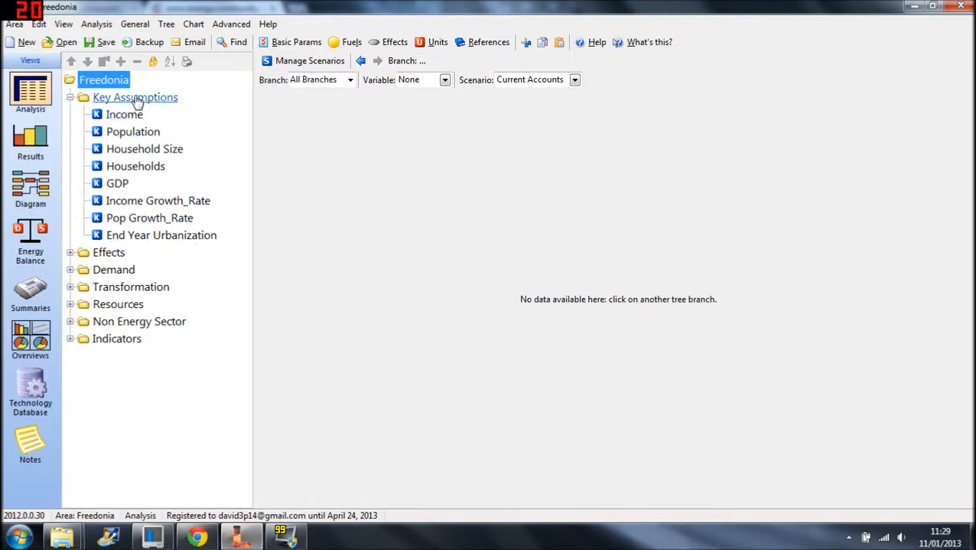
click(70, 98)
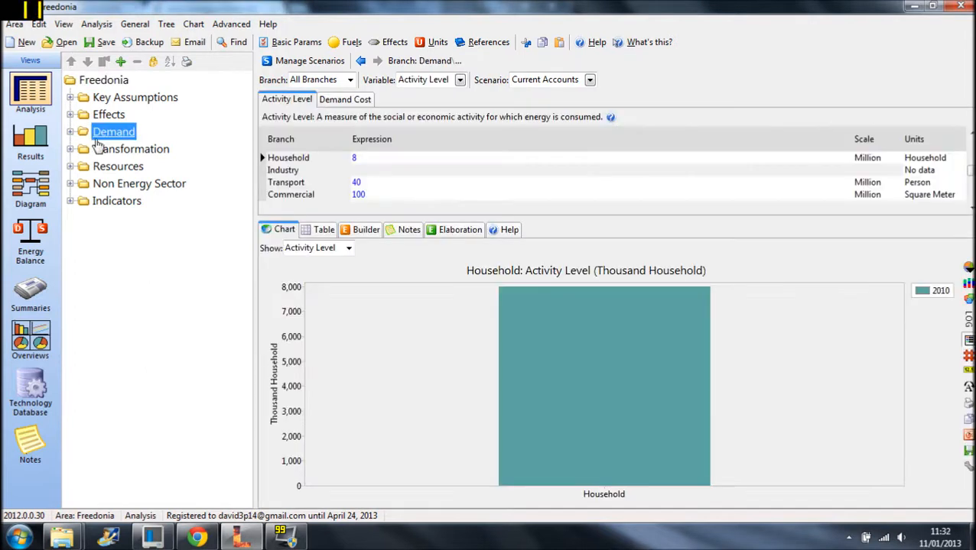
double_click(114, 133)
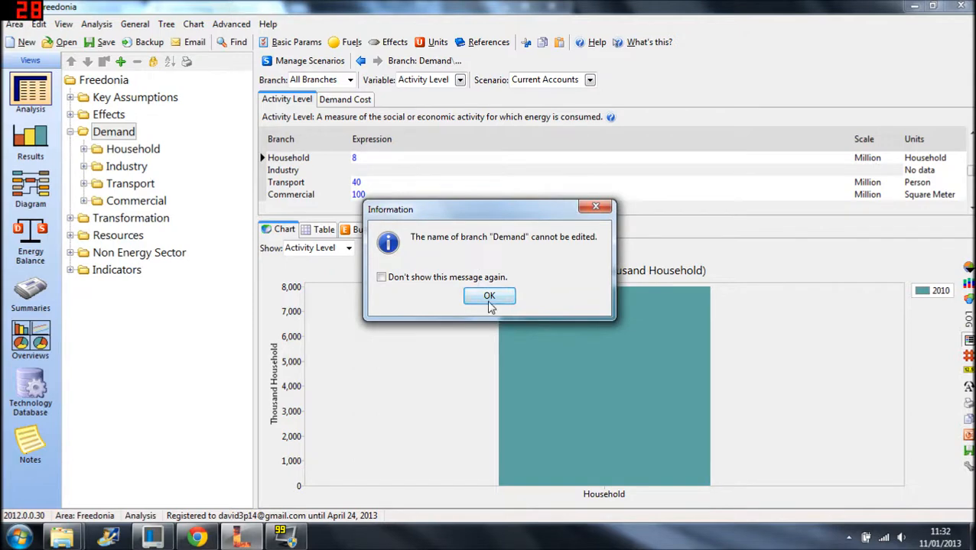
click(489, 298)
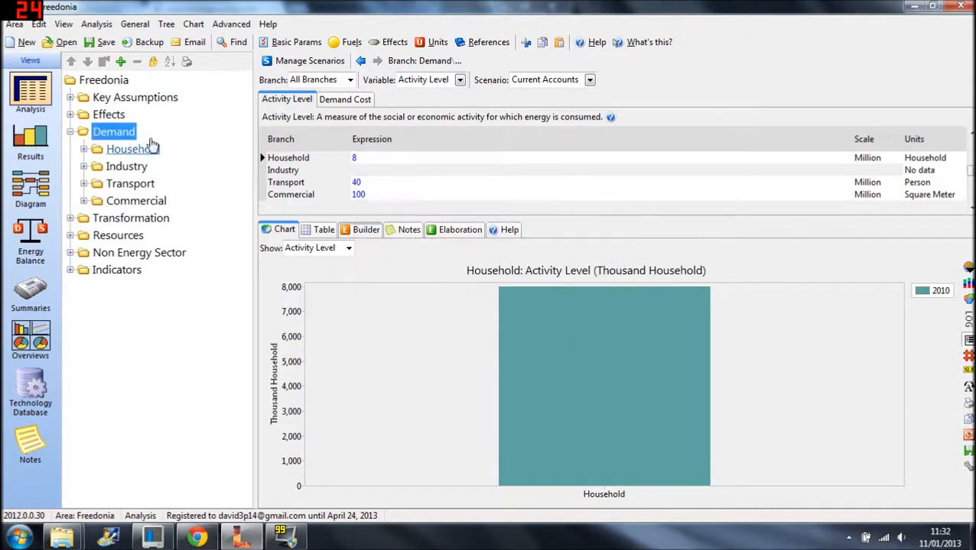
double_click(127, 151)
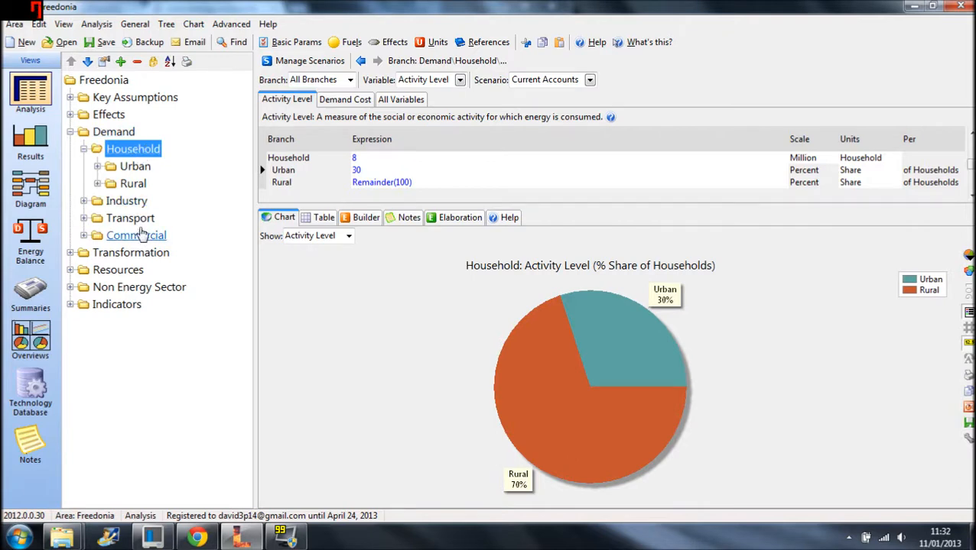
click(142, 169)
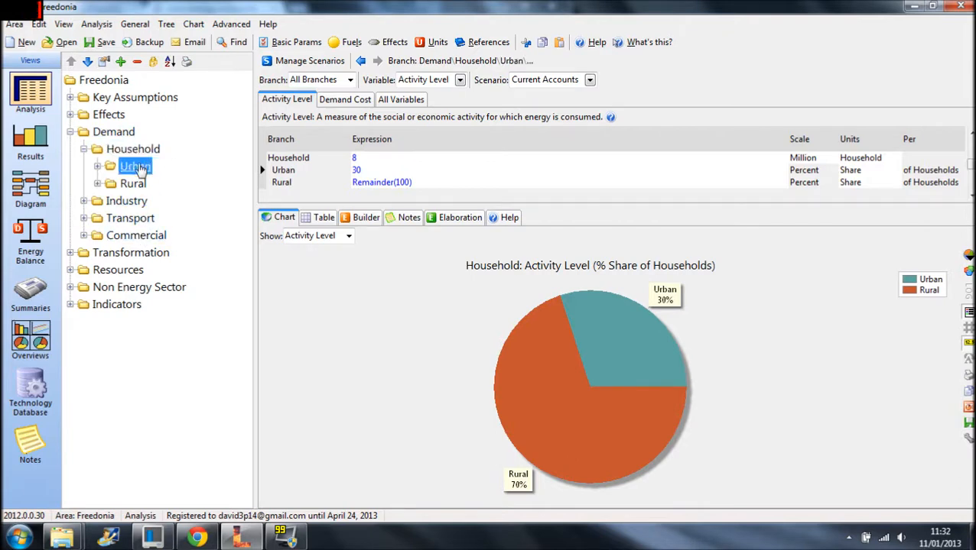
click(155, 184)
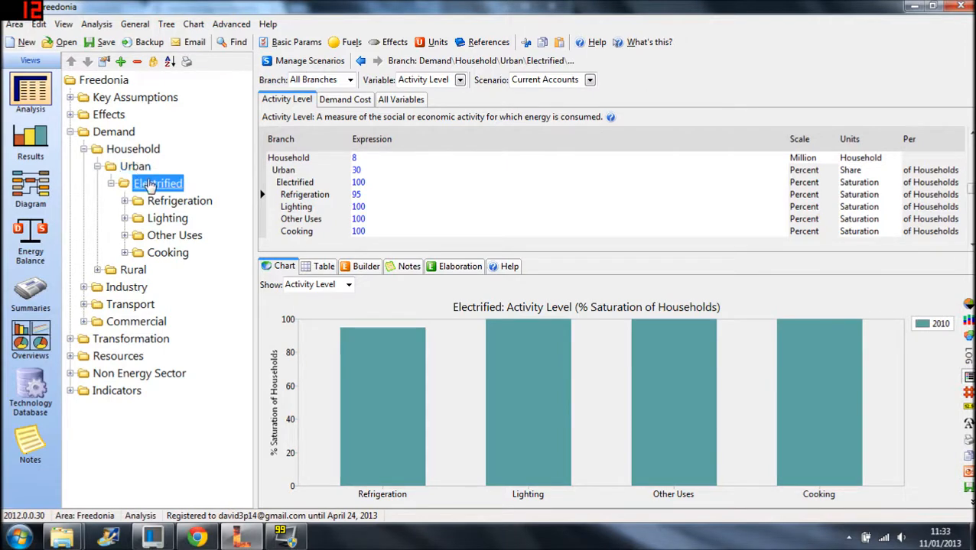
View the branch properties of Electrified under Urban households and close them without changes.
right_click(150, 186)
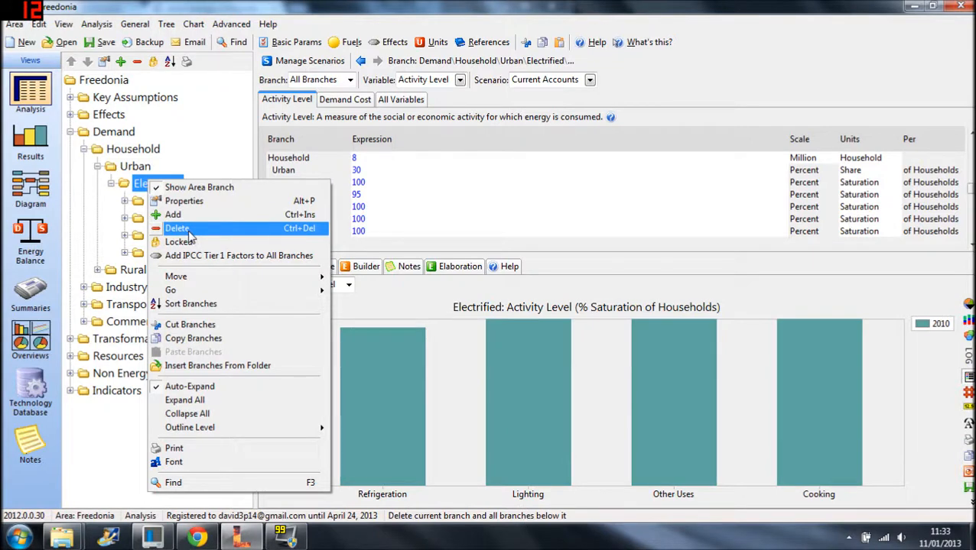
click(217, 202)
drag(254, 203, 425, 189)
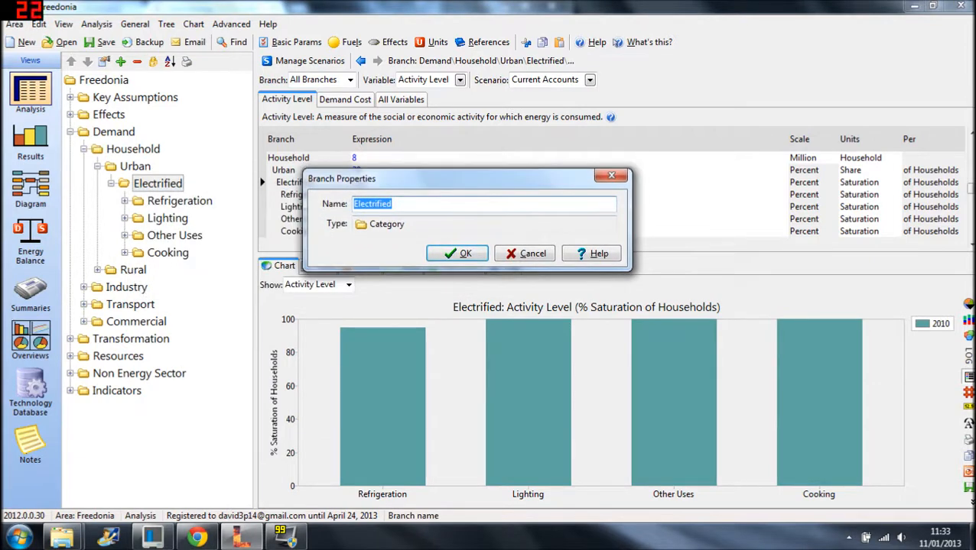
click(529, 254)
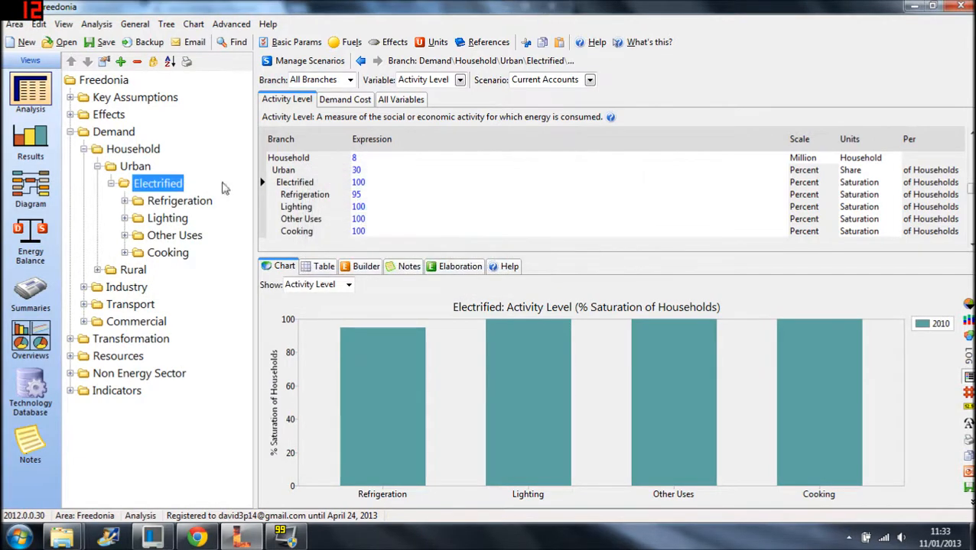
Examine the branch types offered for a new branch under Electrified, and cancel adding it.
click(160, 185)
right_click(166, 186)
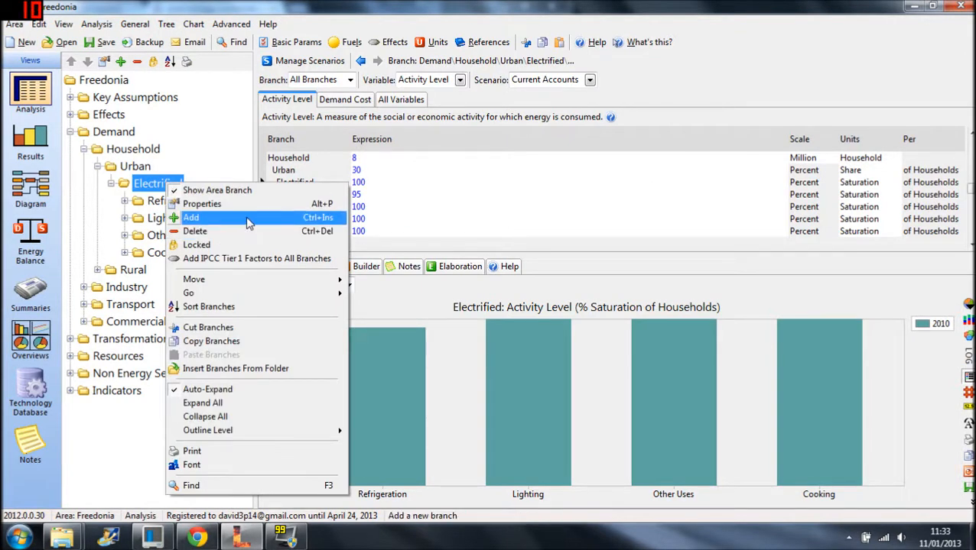
click(248, 220)
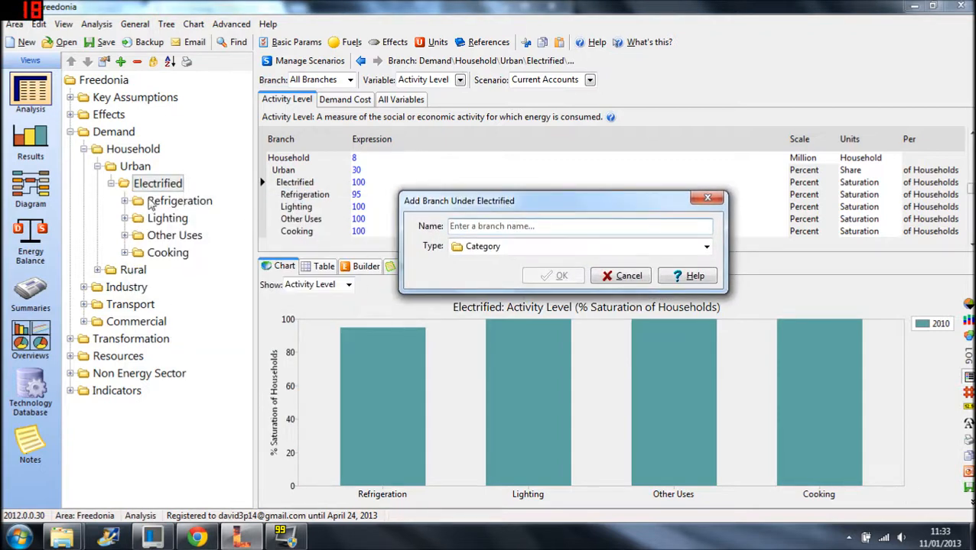
click(501, 246)
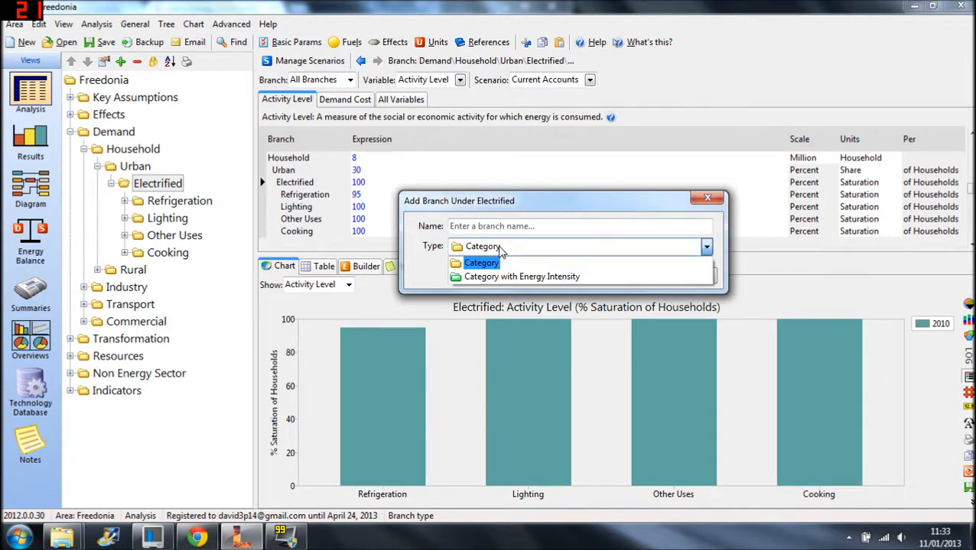
click(481, 263)
click(707, 198)
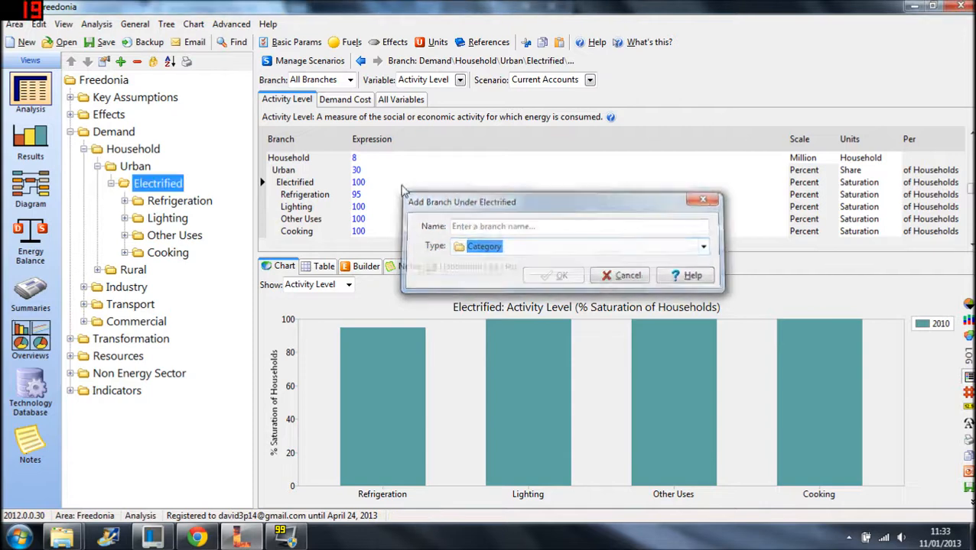
Expand the Refrigeration branch and open the settings for adding a branch under it.
click(123, 201)
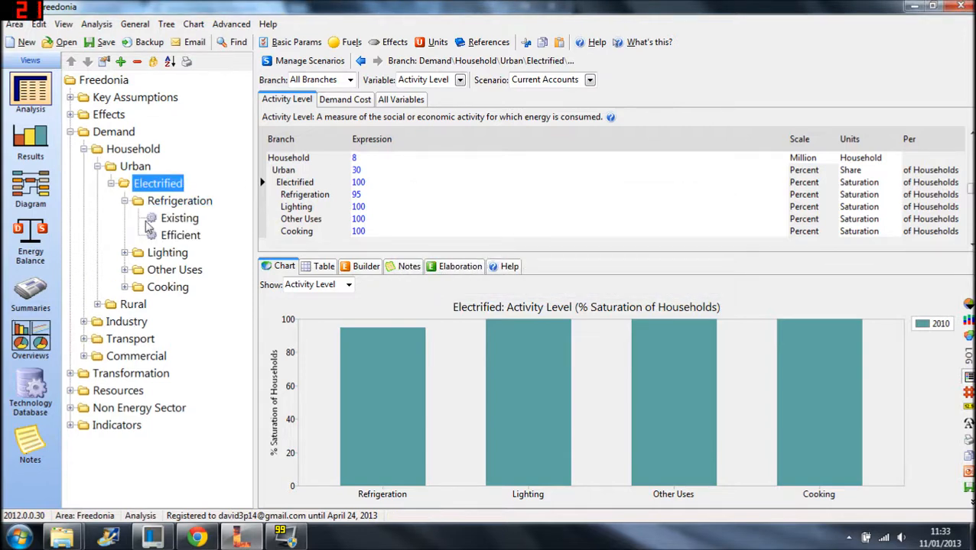
right_click(194, 203)
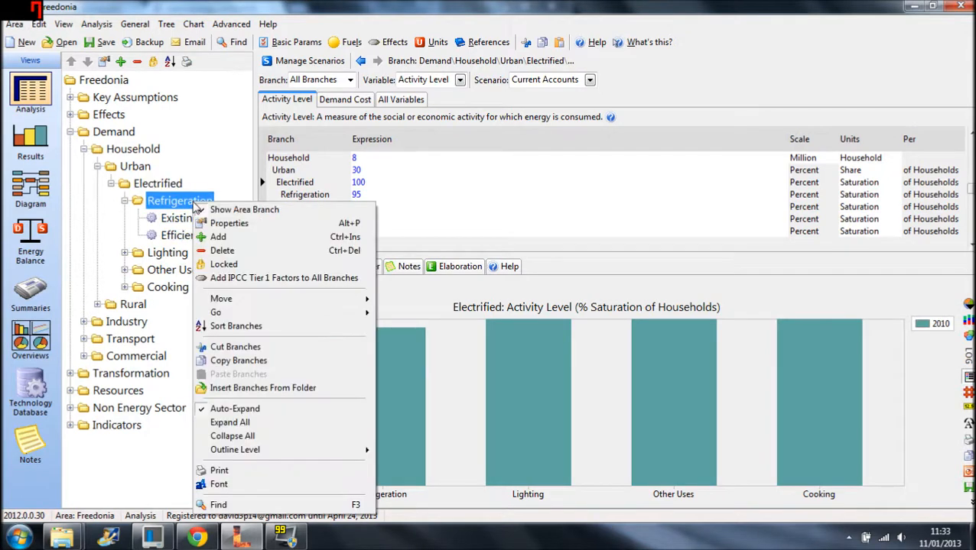
click(222, 237)
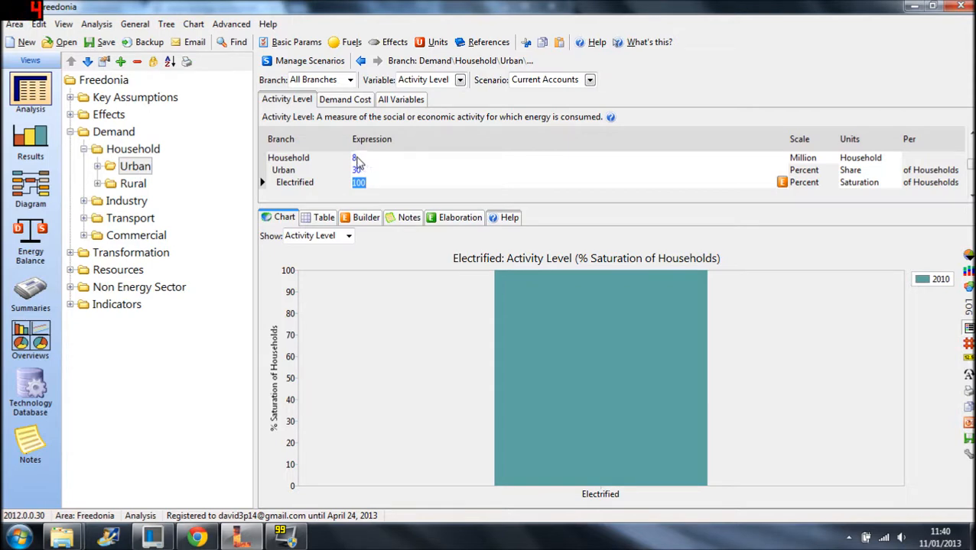
Examine the scale options for the Household activity level, keeping the scale at Million.
click(815, 159)
click(834, 158)
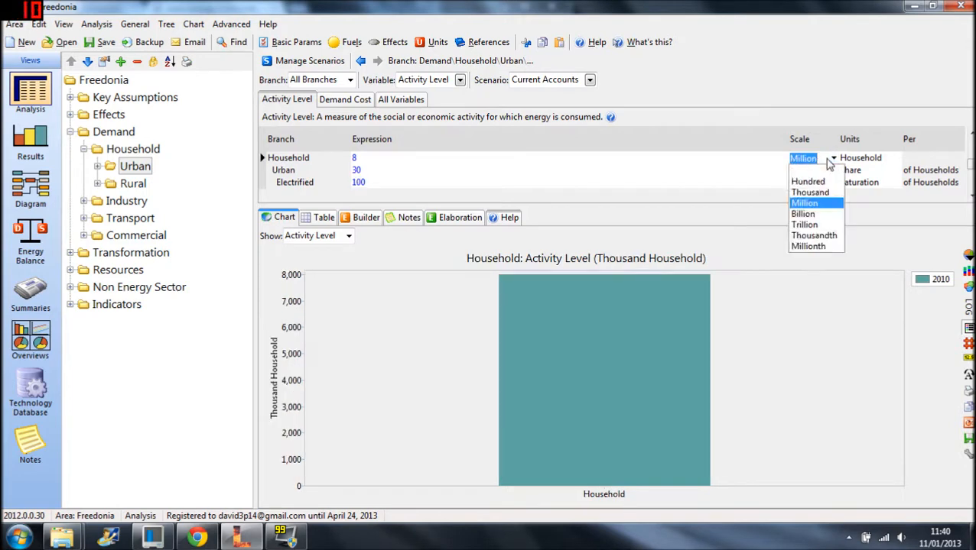
click(839, 164)
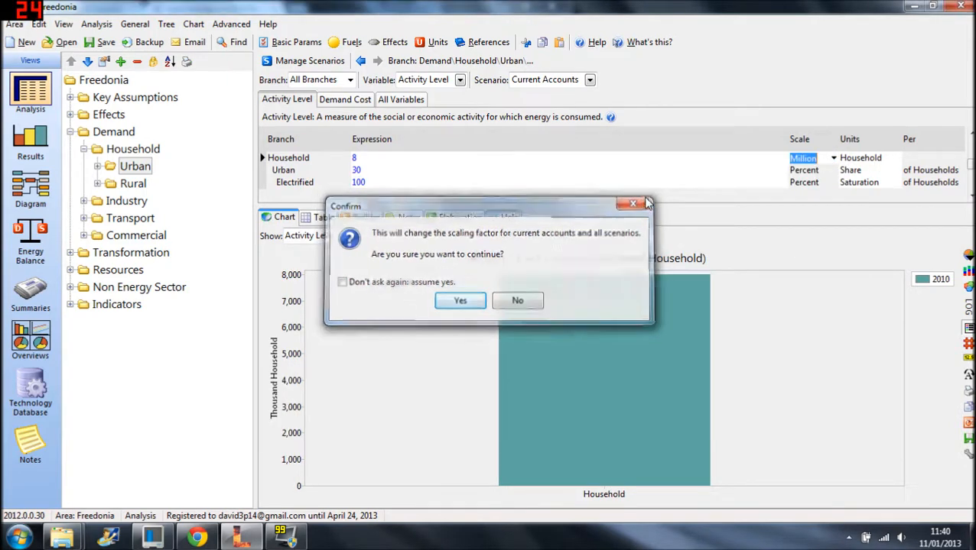
key(Return)
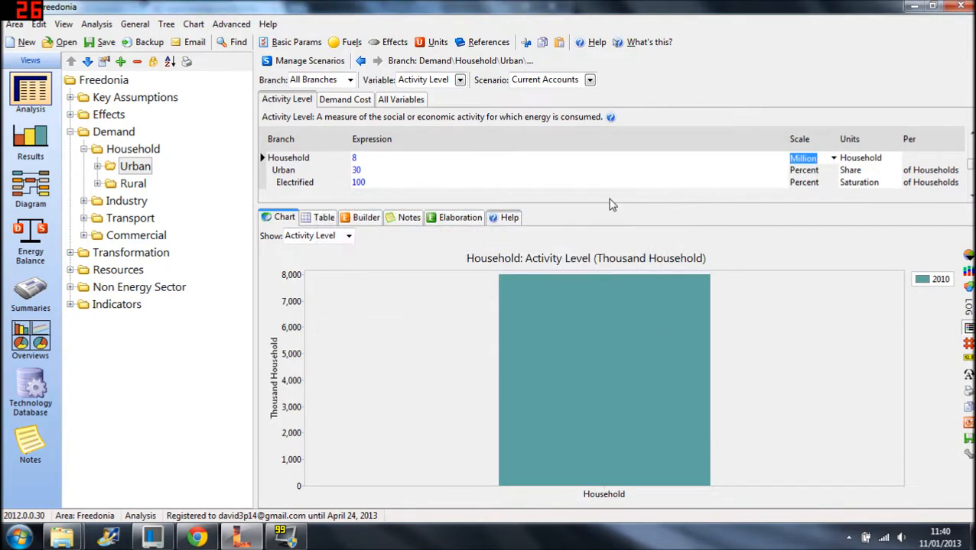
Set the Household activity level expression to 5.
click(370, 162)
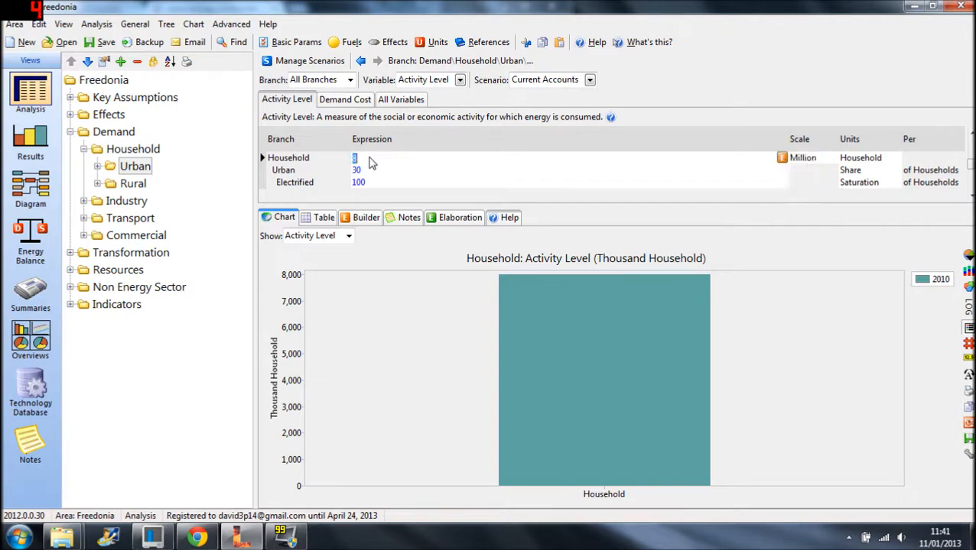
text(5)
key(Tab)
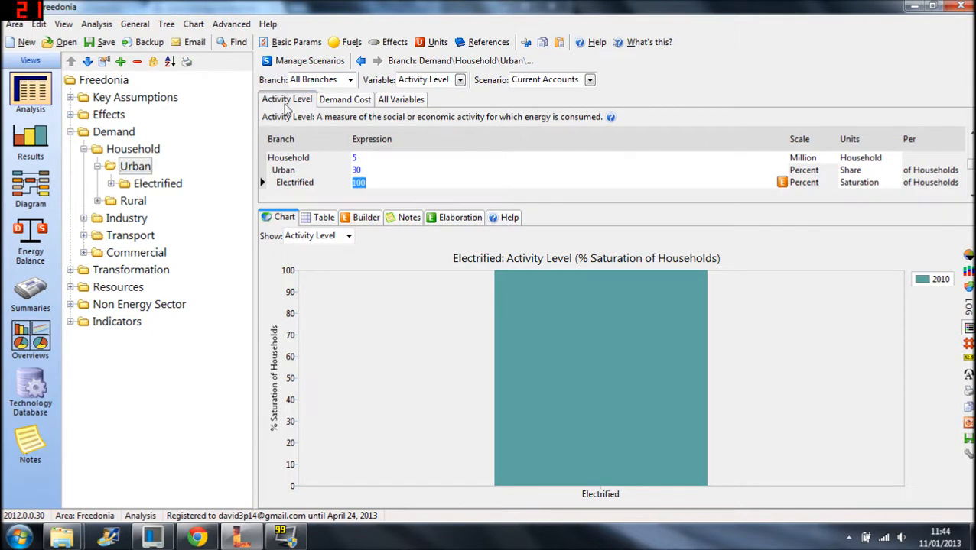
View the Demand Cost of the Electrified branch, and open the Oil Combustion Turbines process under Transformation's Electricity Generation.
click(345, 105)
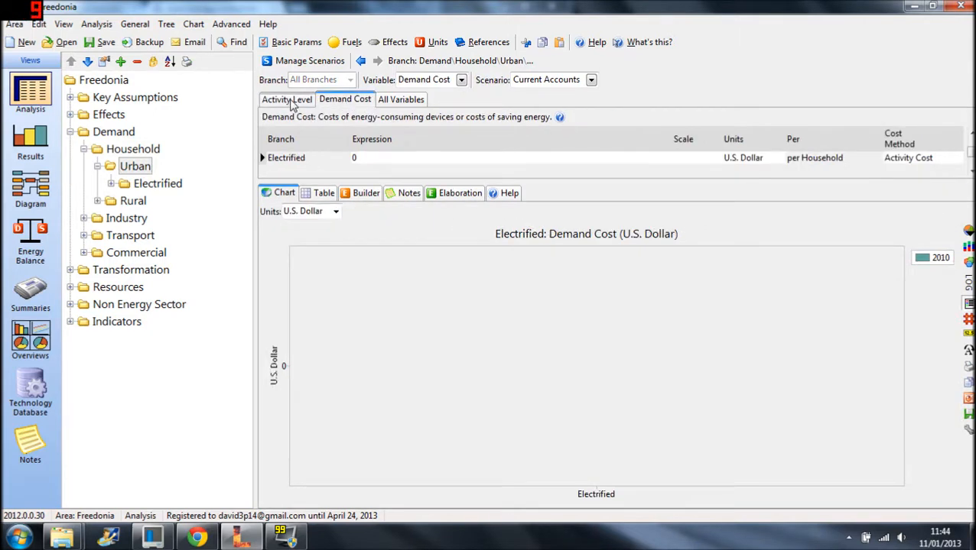
click(69, 270)
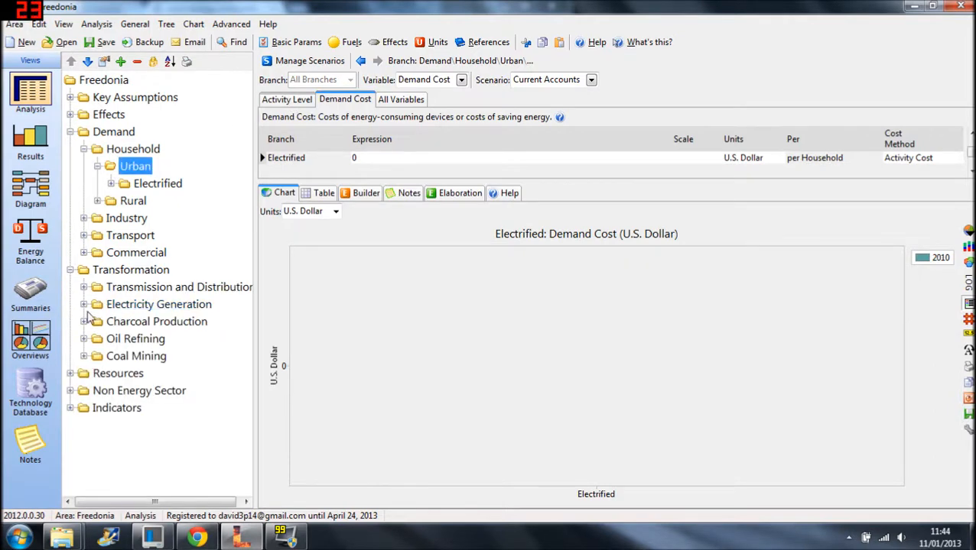
click(84, 304)
click(97, 339)
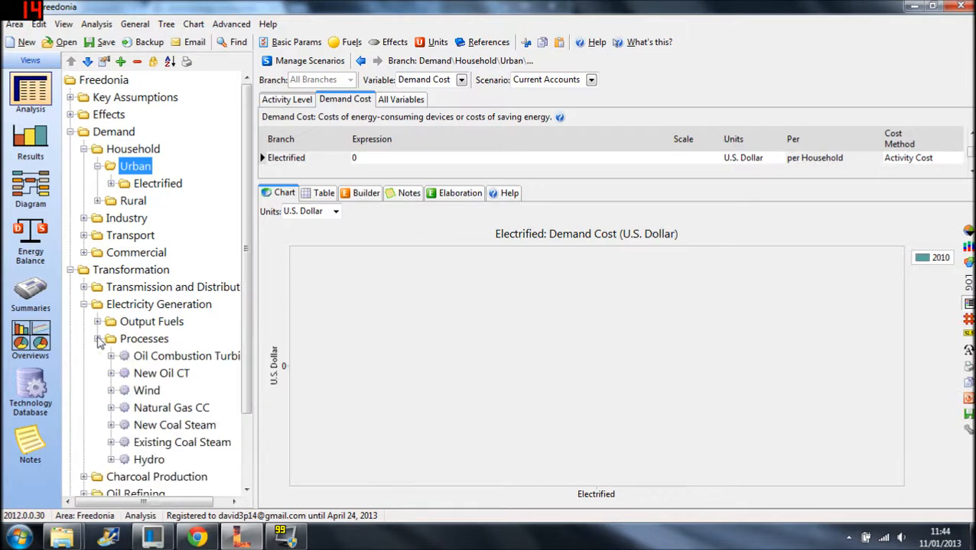
click(136, 355)
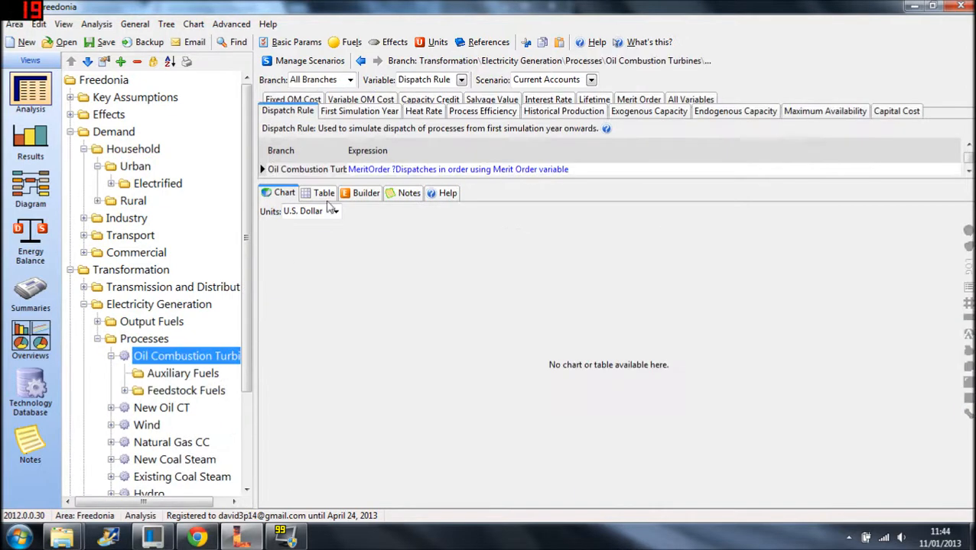
View the First Simulation Year of the electricity generation processes and examine the branch choices, keeping All Branches.
click(365, 114)
click(421, 113)
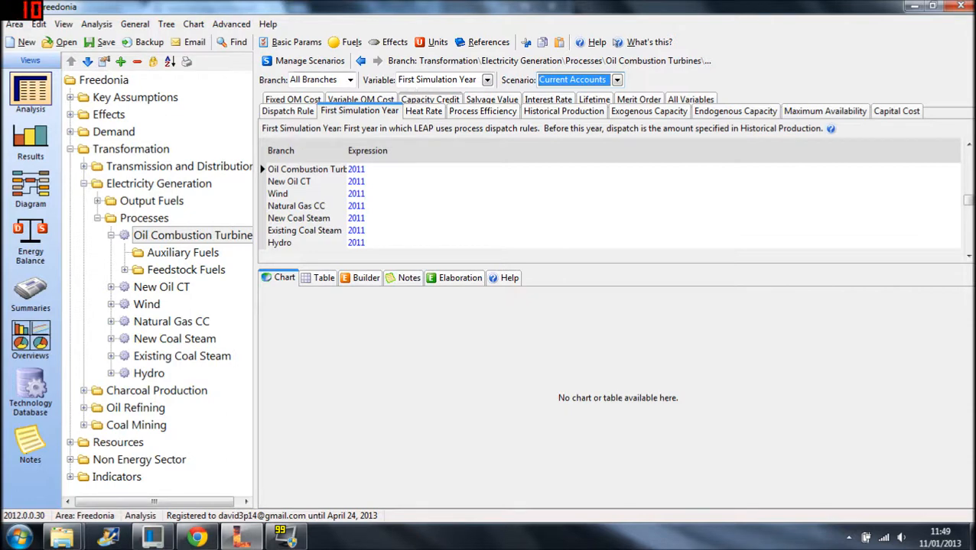
click(351, 80)
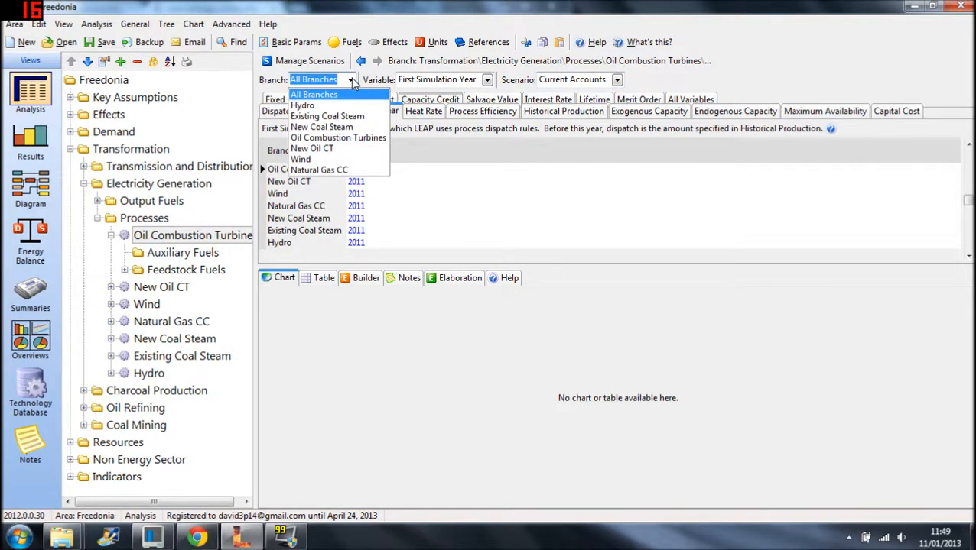
click(353, 82)
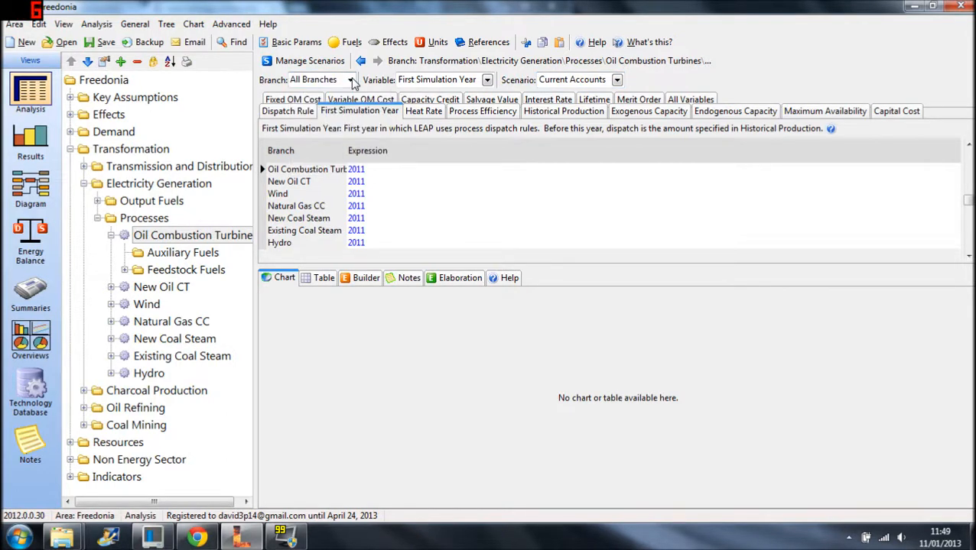
Select the New Oil CT process and show its Historical Production, examining the available variables.
click(152, 289)
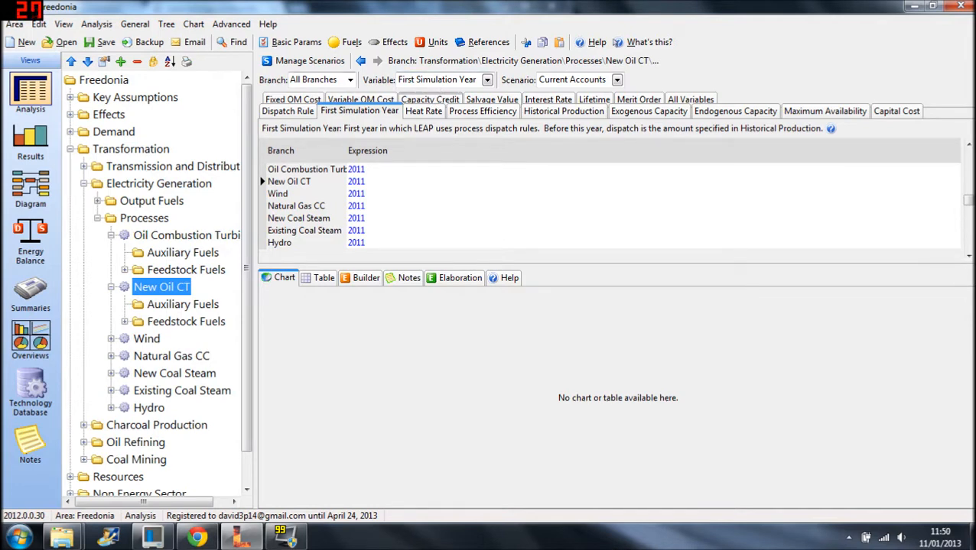
click(487, 80)
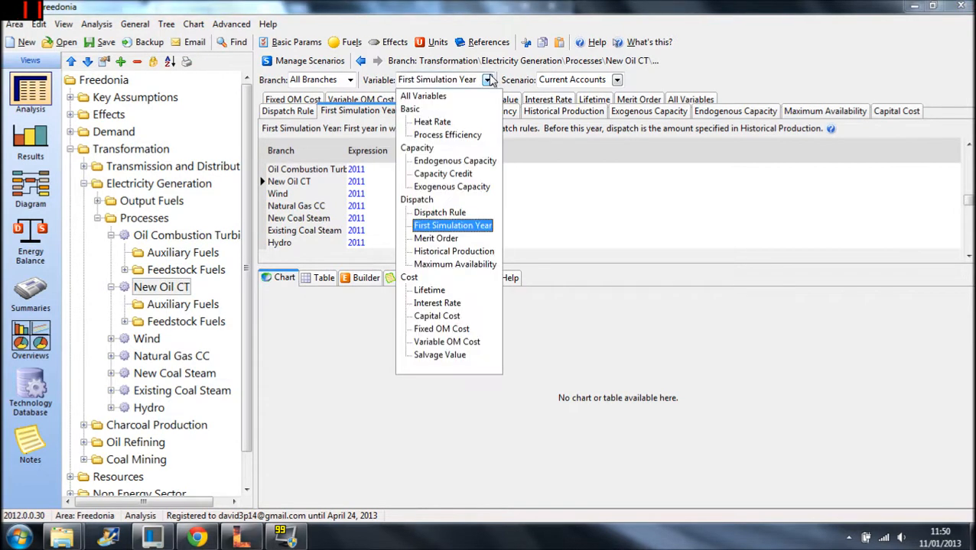
click(548, 115)
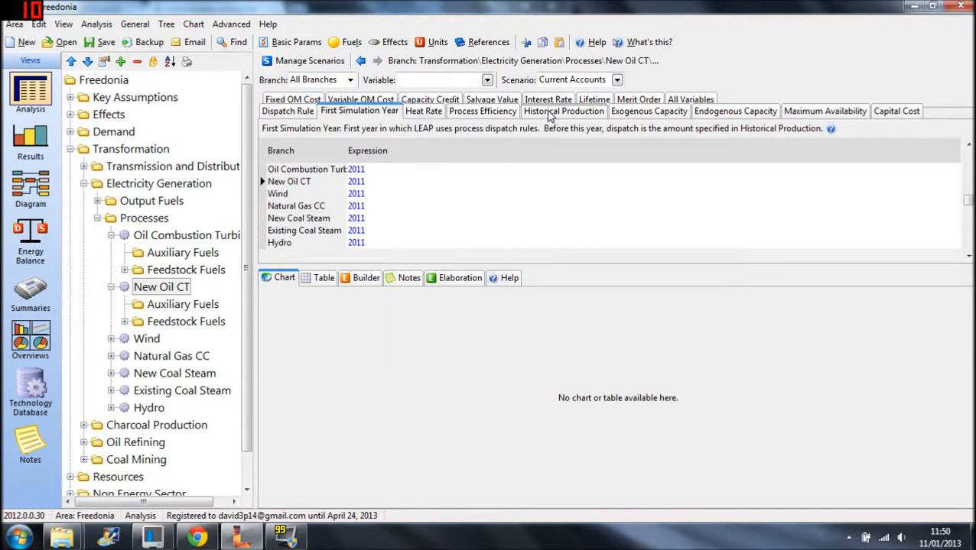
click(489, 80)
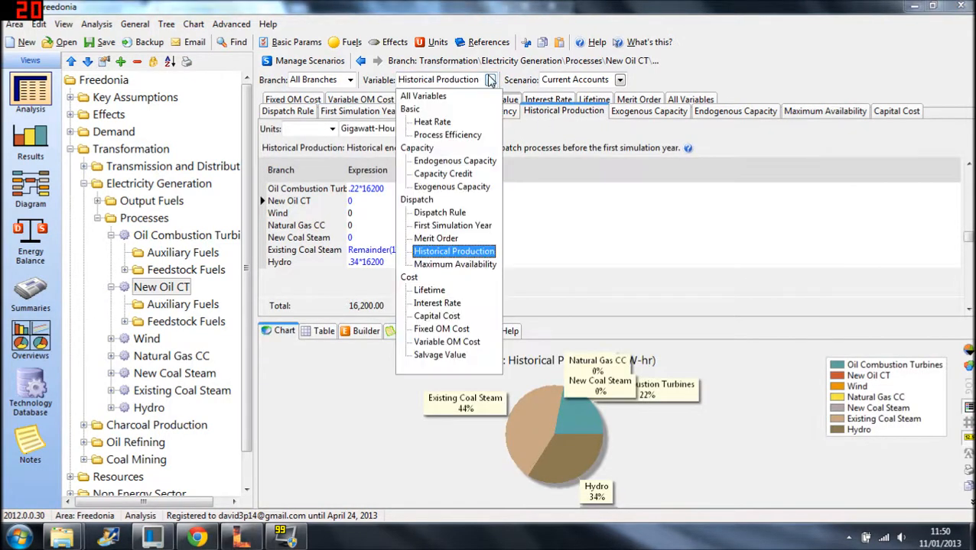
click(519, 80)
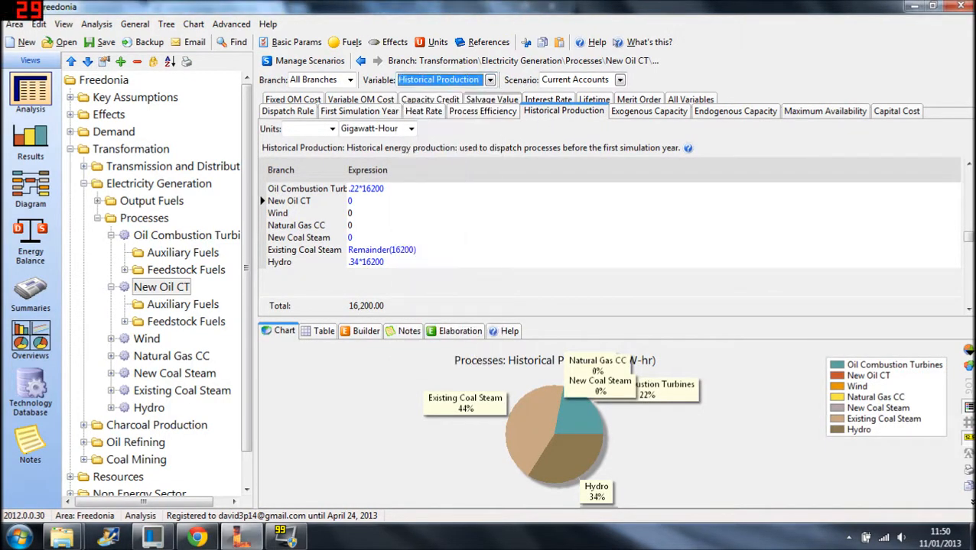
View Historical Production under the LIGHT: Efficient Lighting scenario, and return to Current Accounts.
click(620, 79)
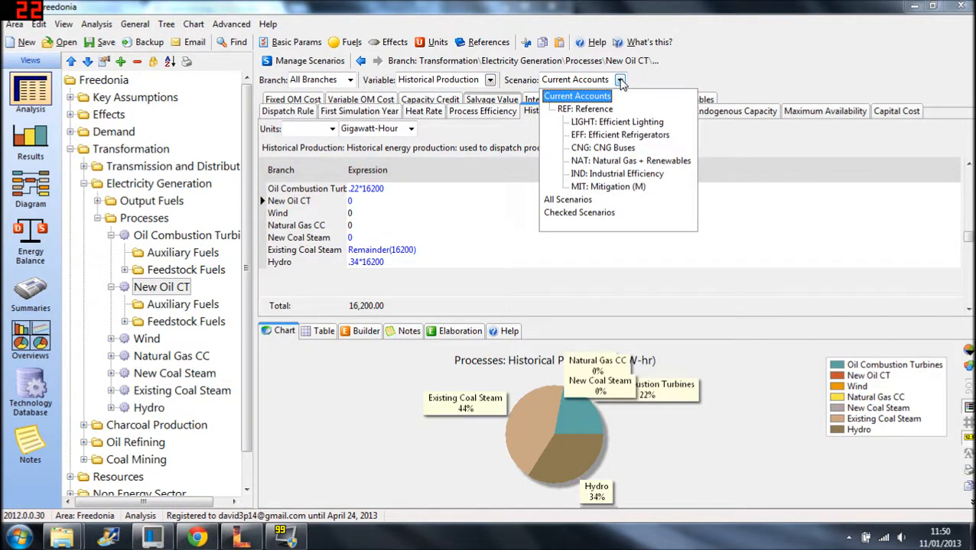
click(616, 124)
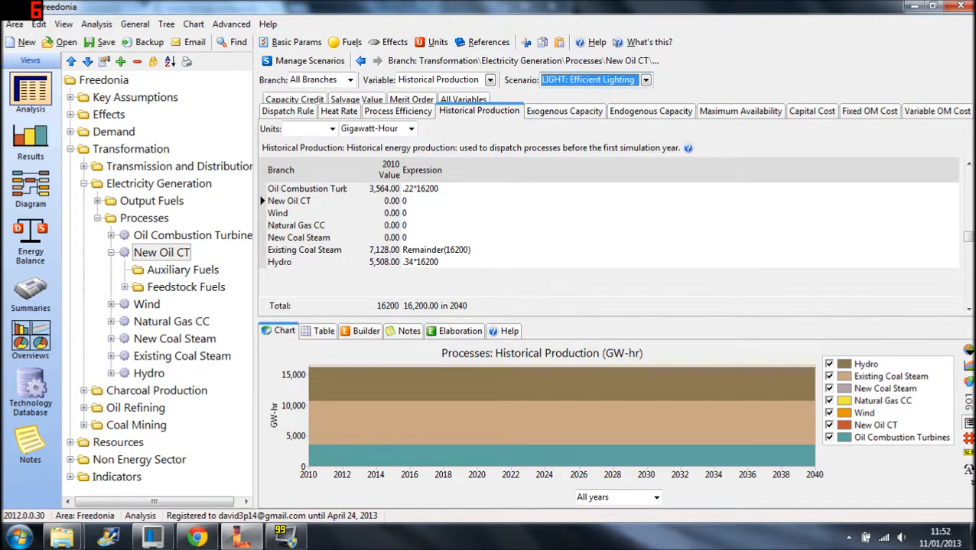
click(645, 80)
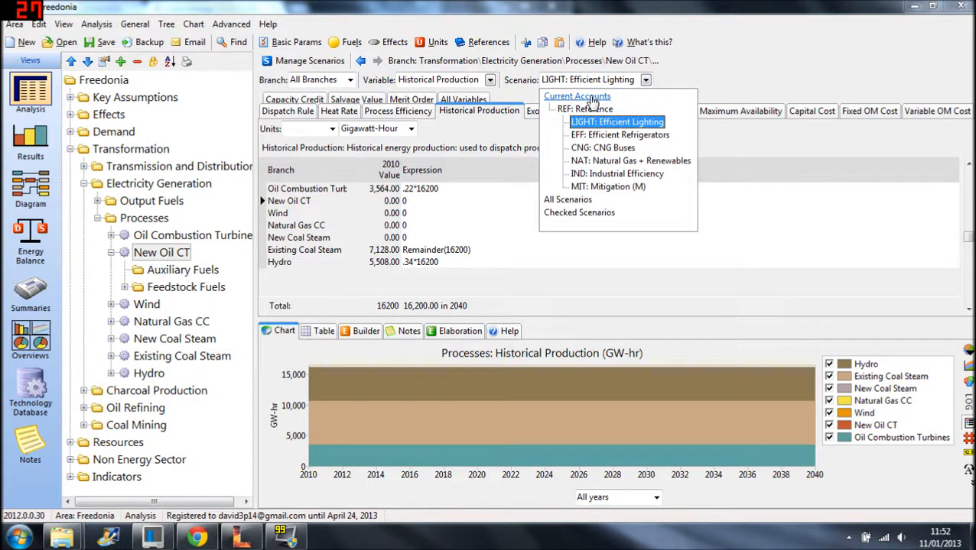
click(593, 98)
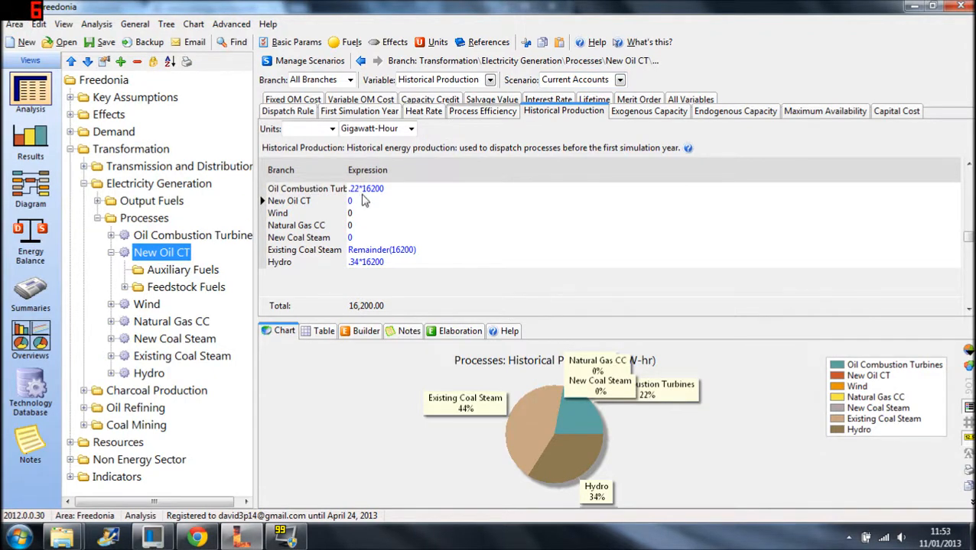
Compare the Historical Production of Oil Combustion Turbines in Current Accounts with its 2010 value and expression in the REF: Reference scenario.
click(133, 255)
click(320, 191)
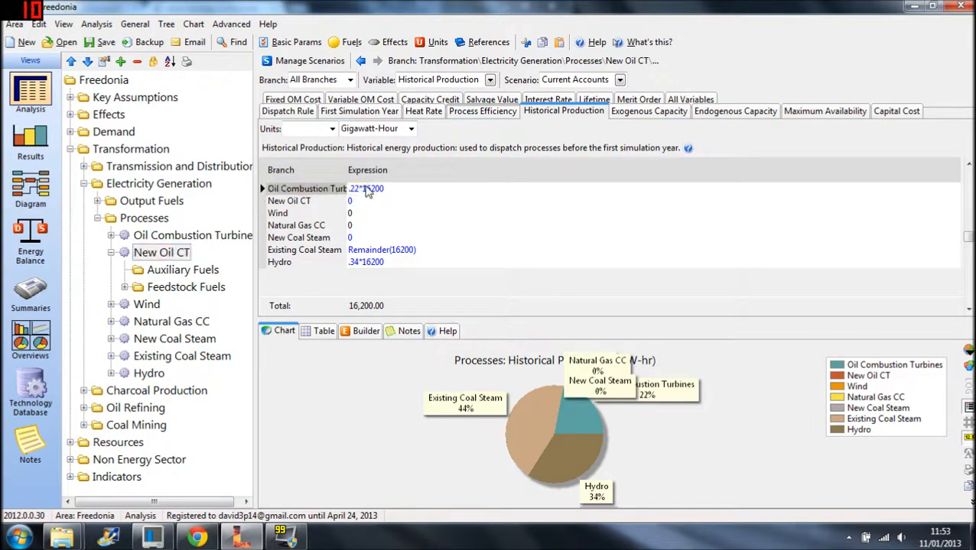
click(581, 79)
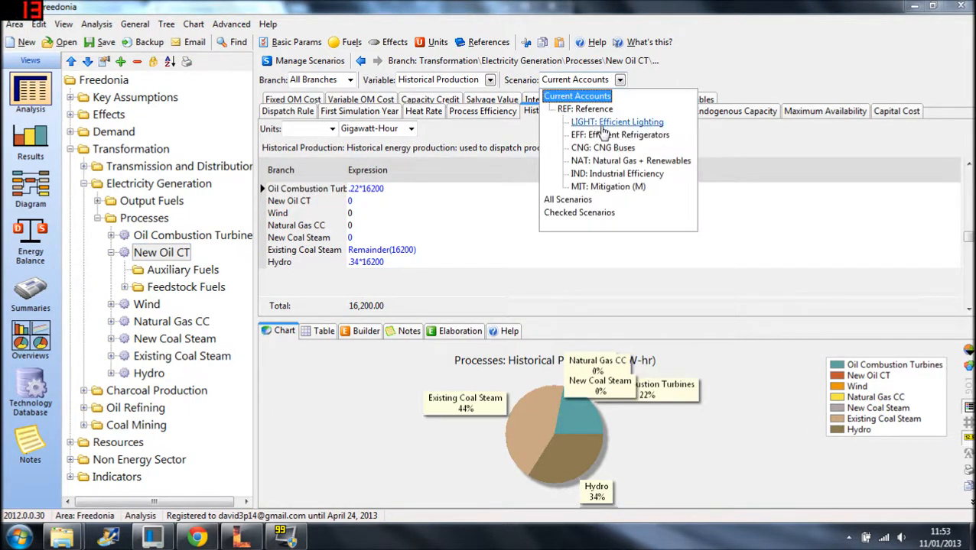
click(595, 110)
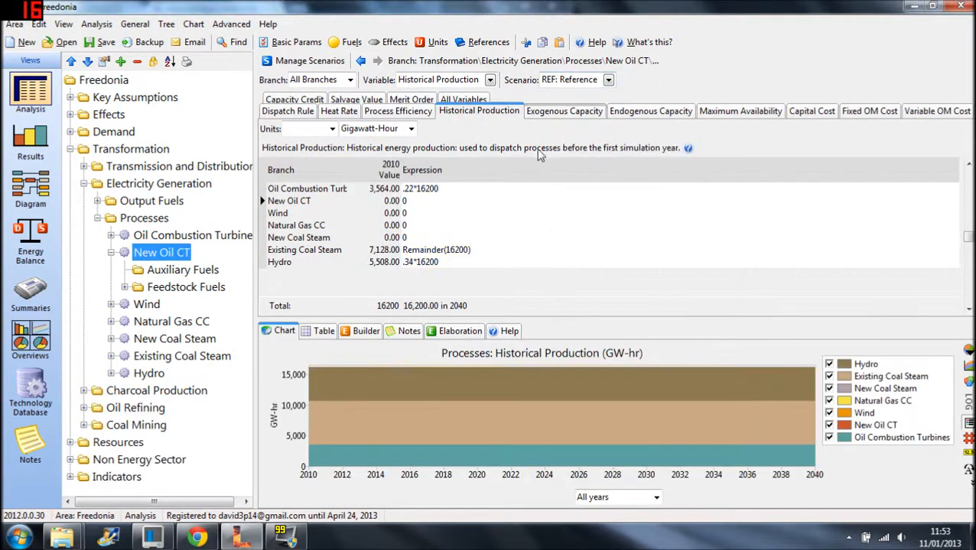
click(347, 191)
click(382, 191)
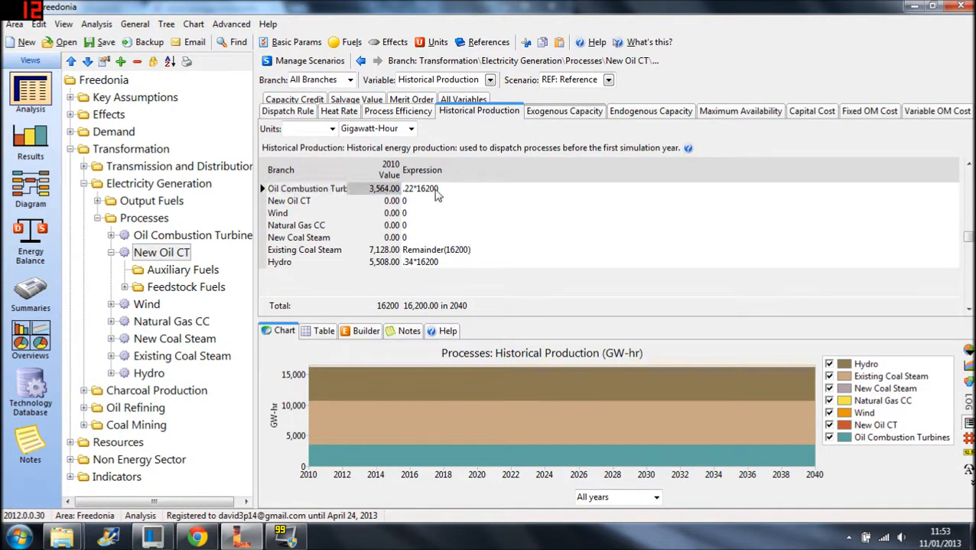
click(444, 191)
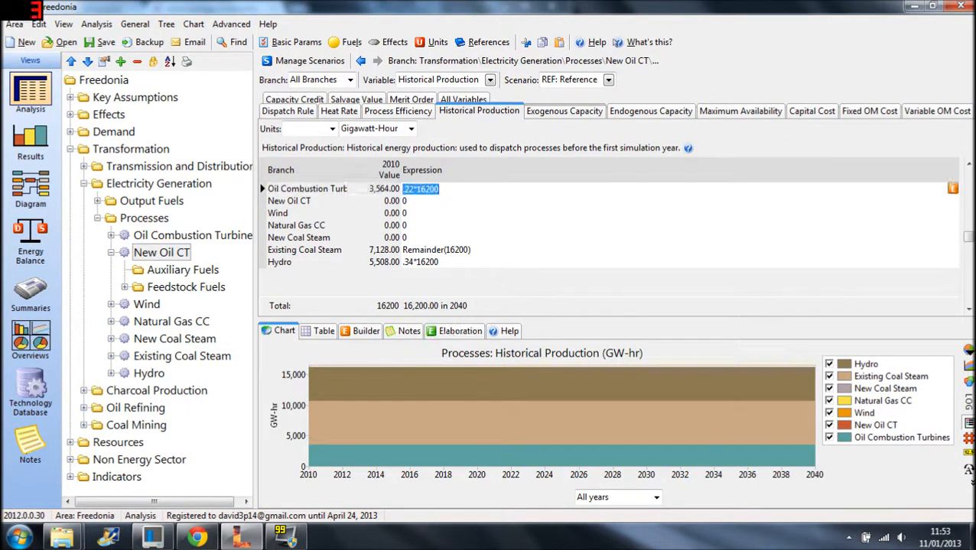
click(362, 189)
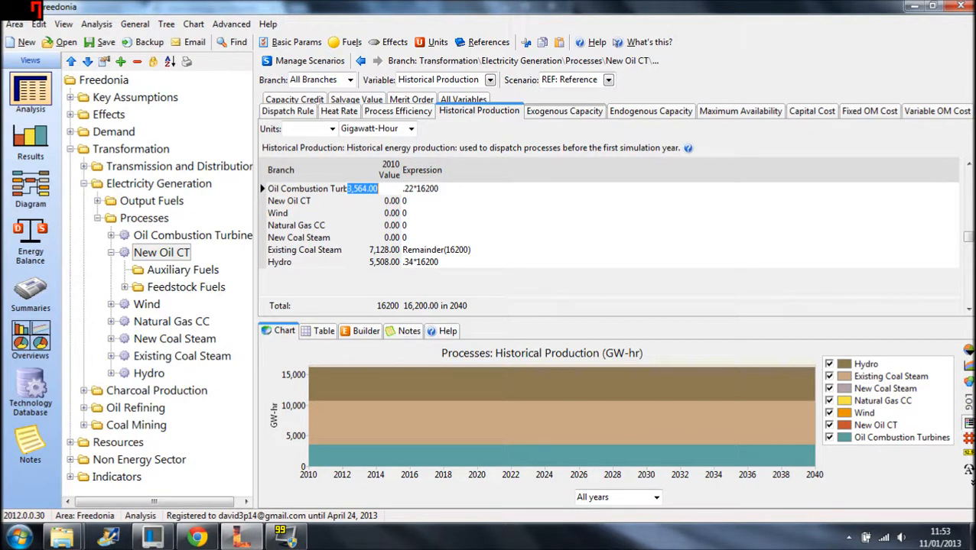
Switch between Current Accounts and REF: Reference to recheck the Oil Combustion Turbines entry, ending in Current Accounts.
click(574, 79)
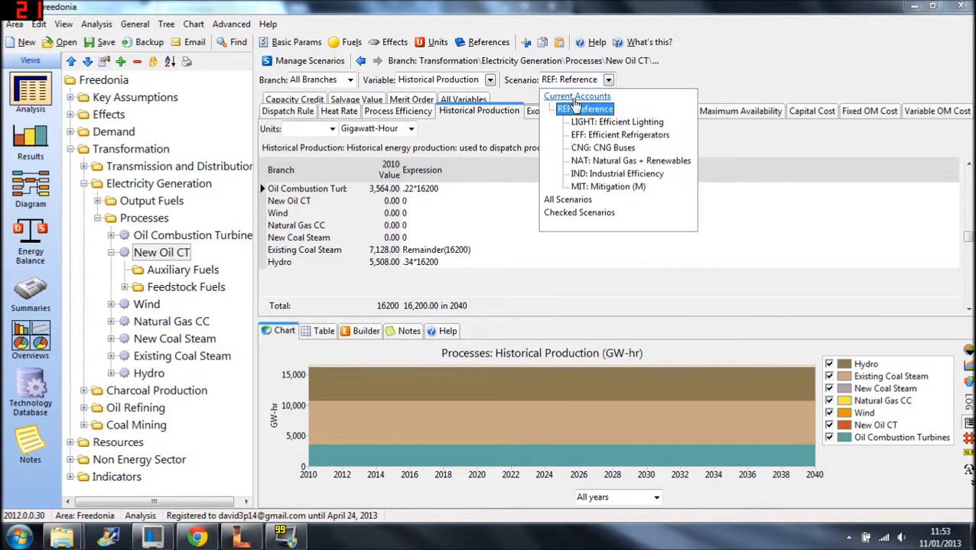
click(577, 96)
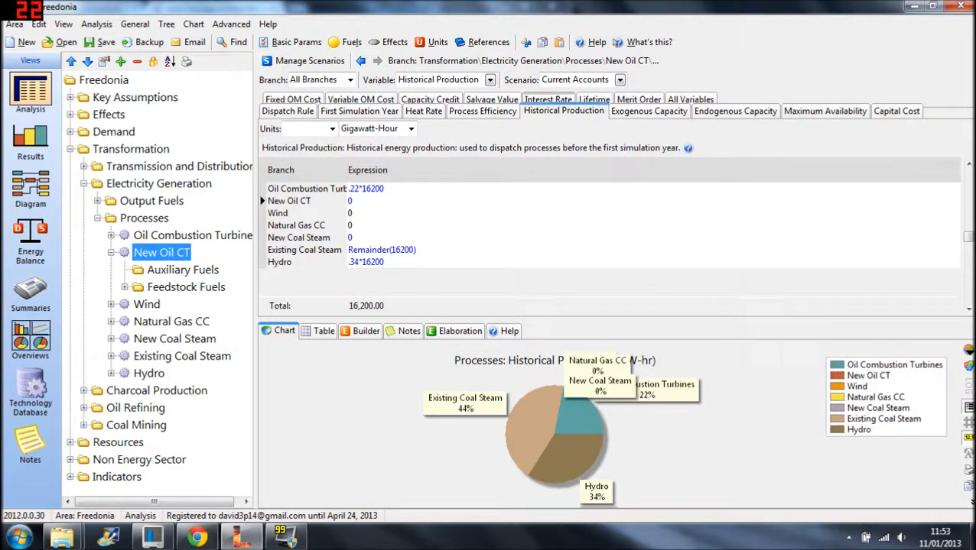
click(572, 80)
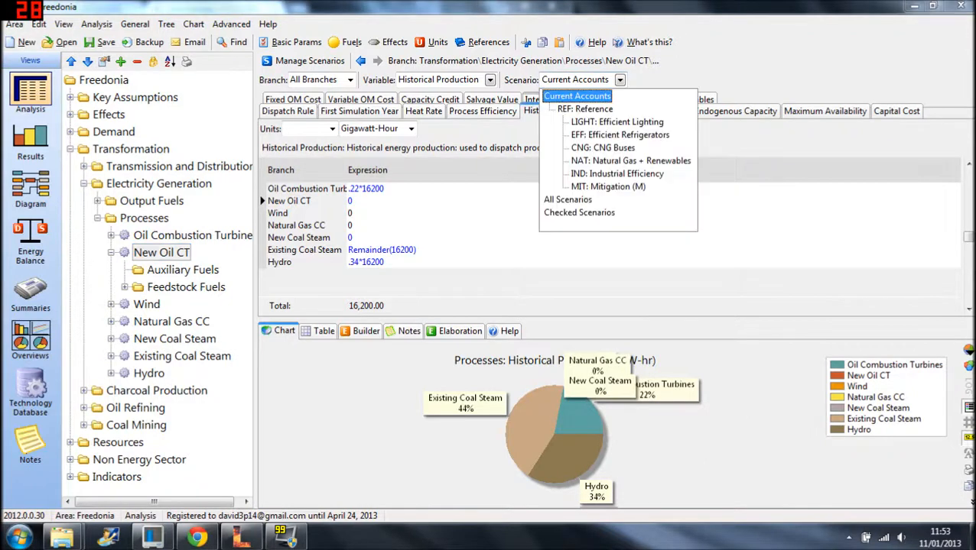
click(582, 109)
click(394, 190)
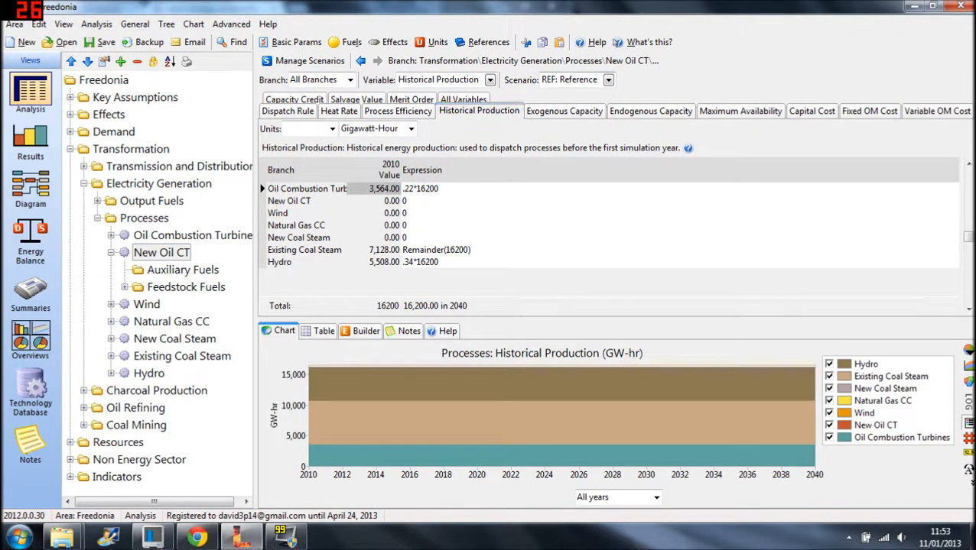
click(569, 80)
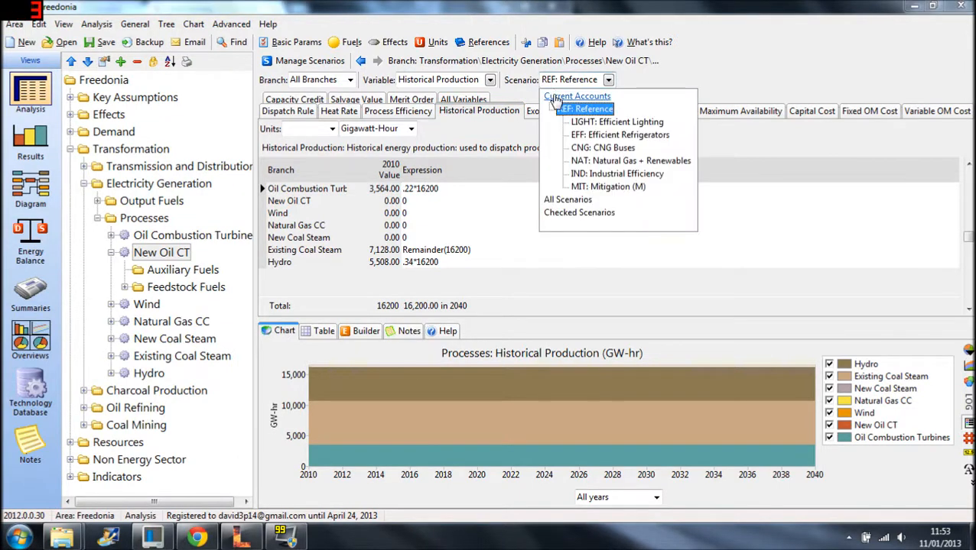
click(562, 96)
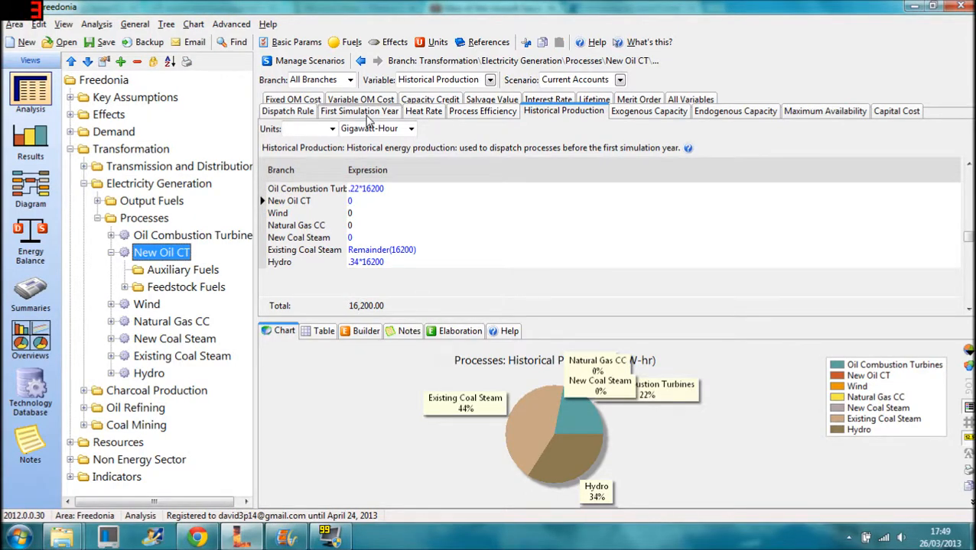
Open the scenario manager and examine the scenarios defined for the area.
click(300, 63)
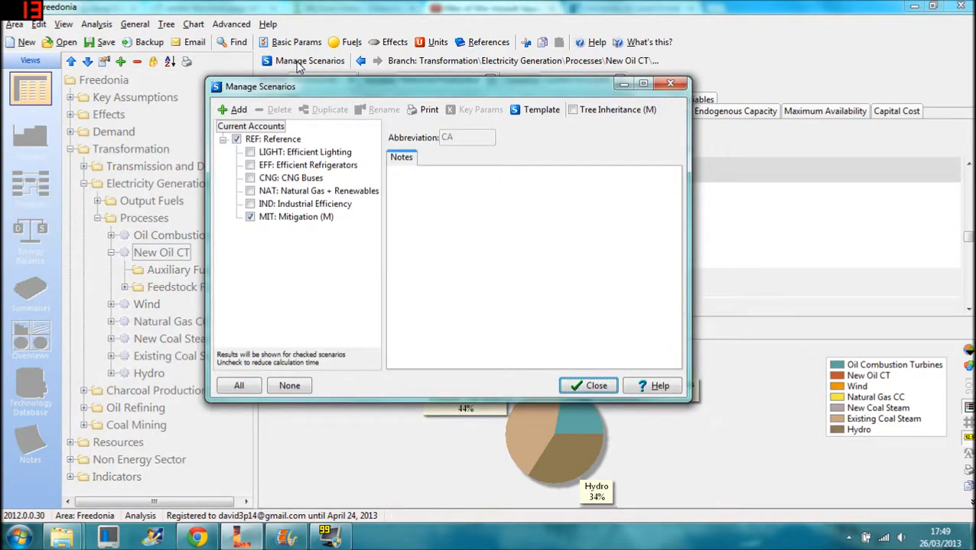
click(236, 143)
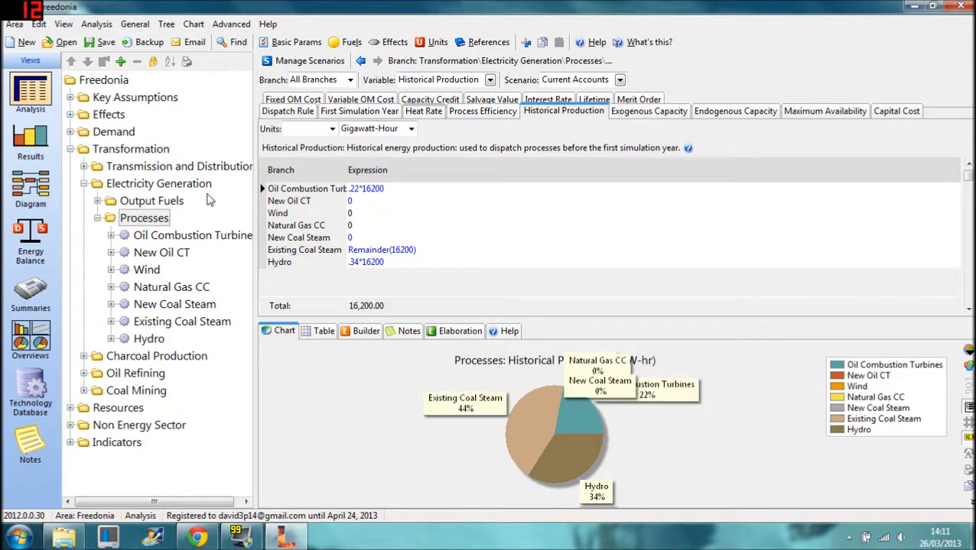
Calculate the Freedonia area and show its results.
click(33, 136)
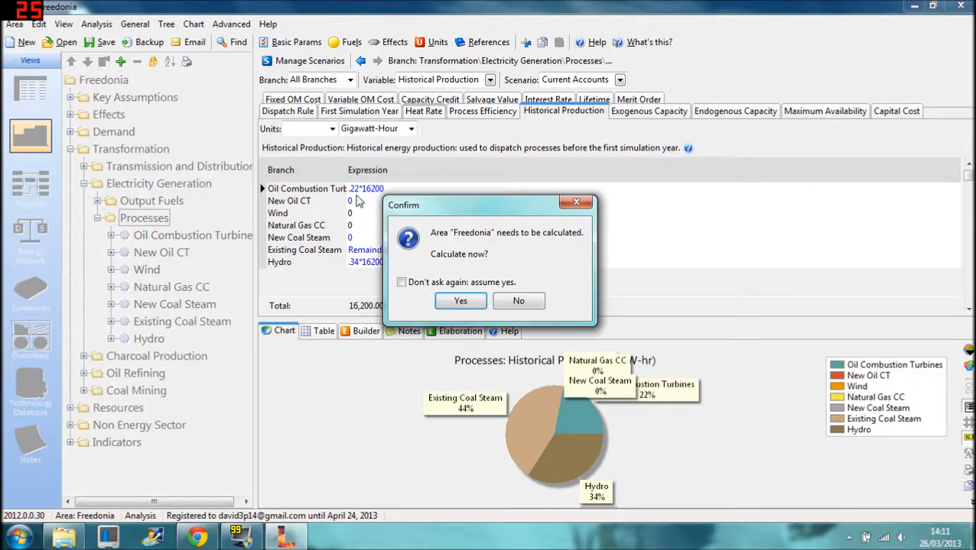
click(464, 303)
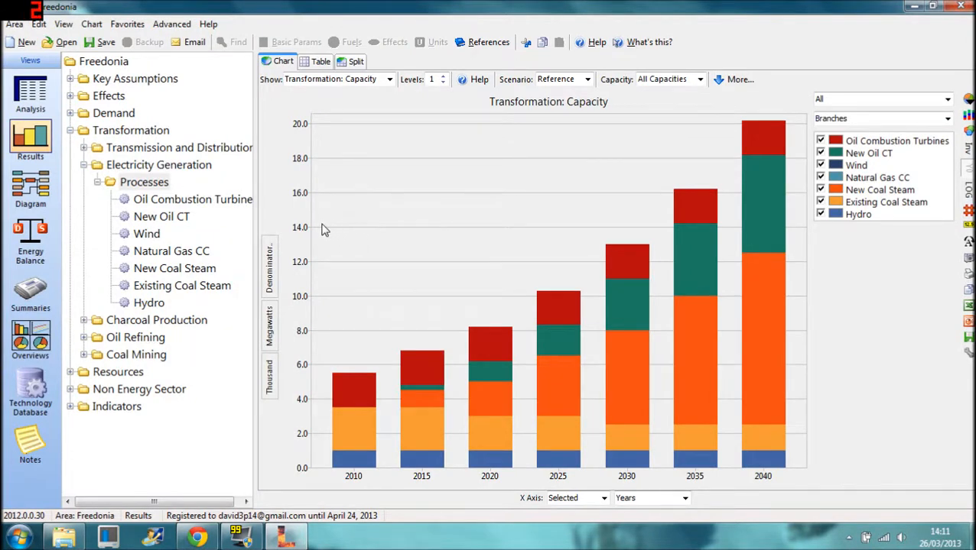
View the Demand and Transformation result charts, and show the Transformation outputs as a table.
click(113, 113)
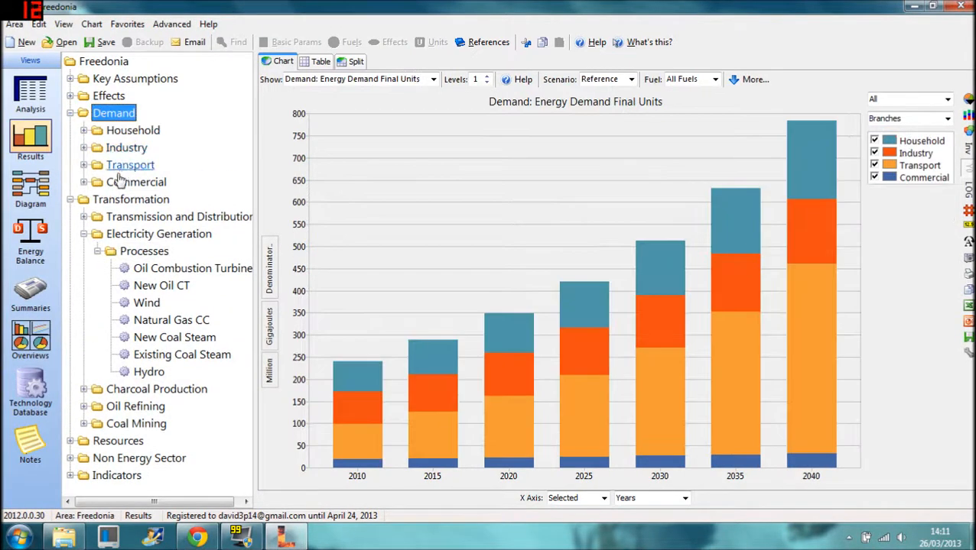
click(151, 198)
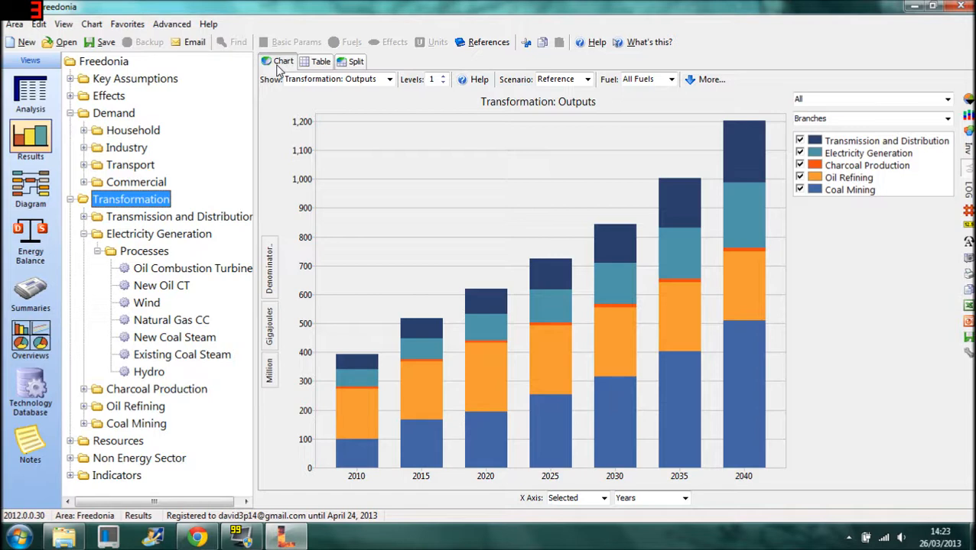
click(319, 62)
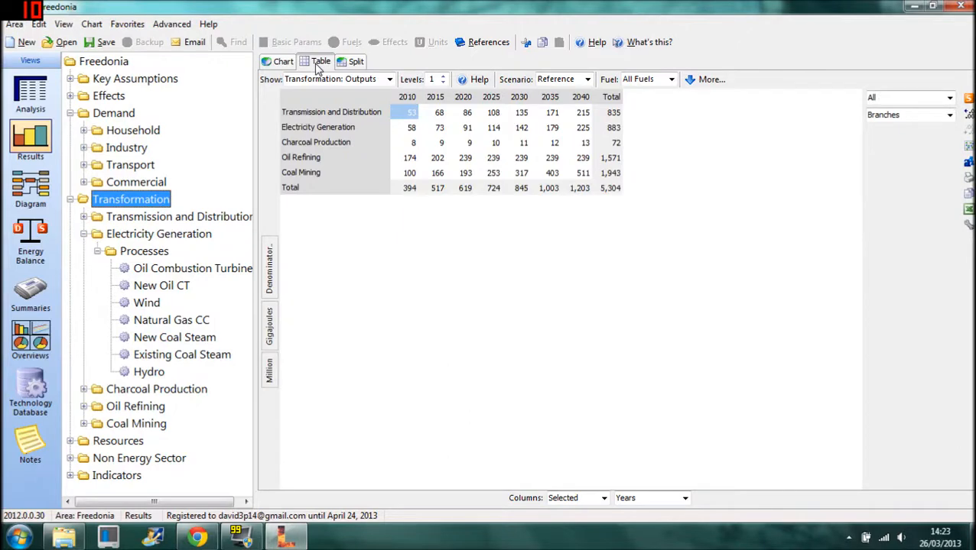
Show the results as a combined chart and table, and display Transformation Capacity for Electricity Generation.
click(347, 63)
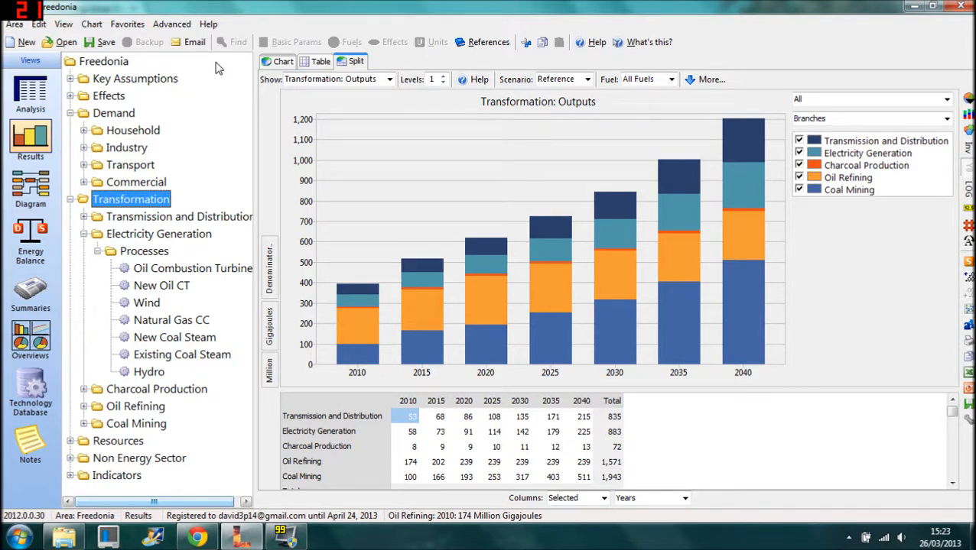
click(389, 78)
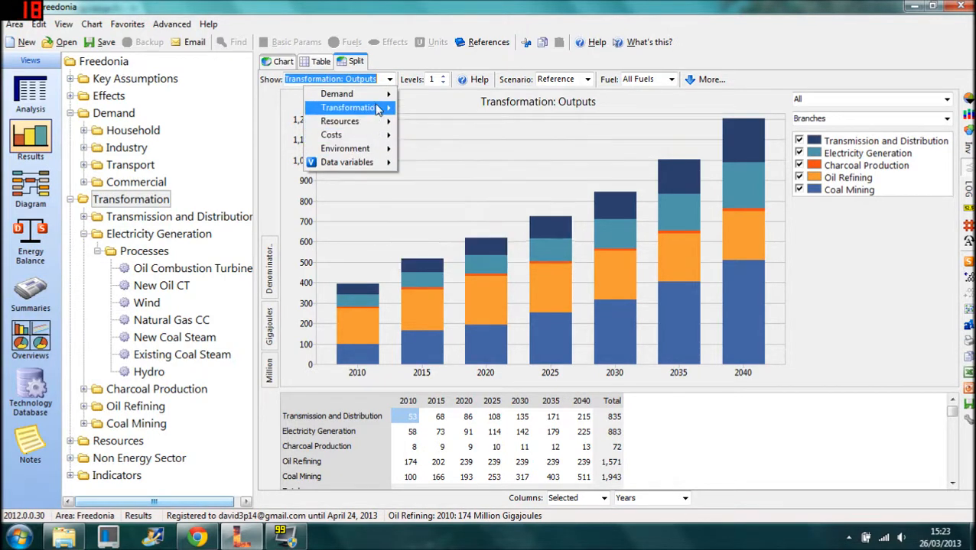
mouse_move(376, 109)
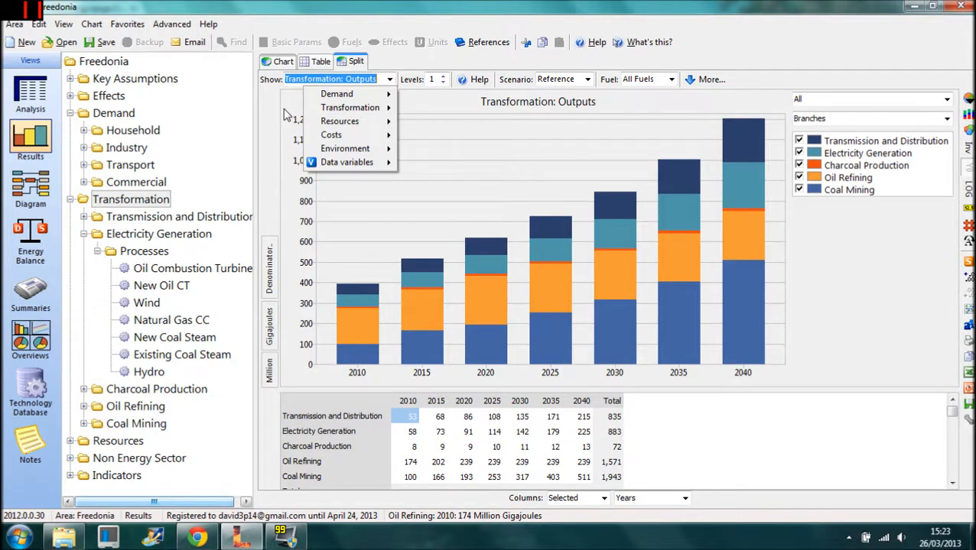
click(155, 241)
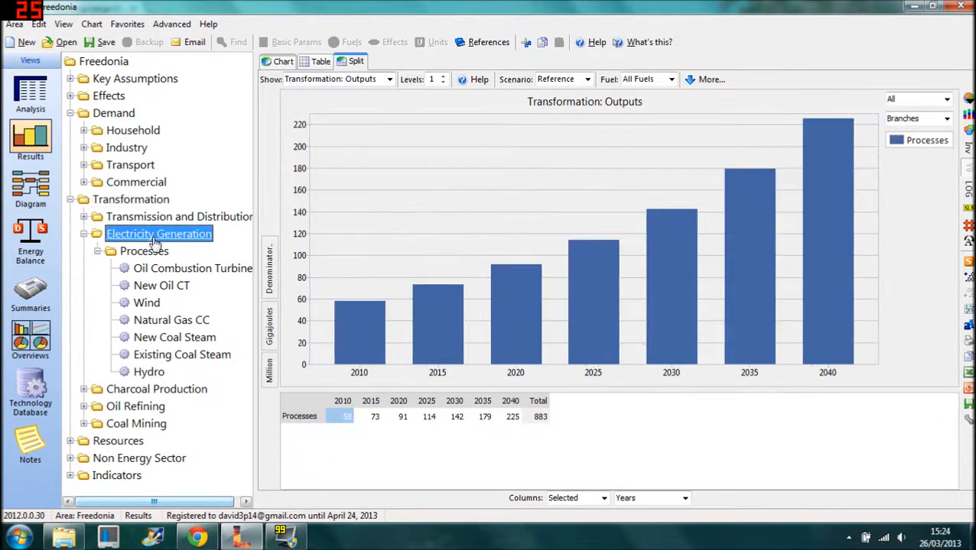
click(390, 79)
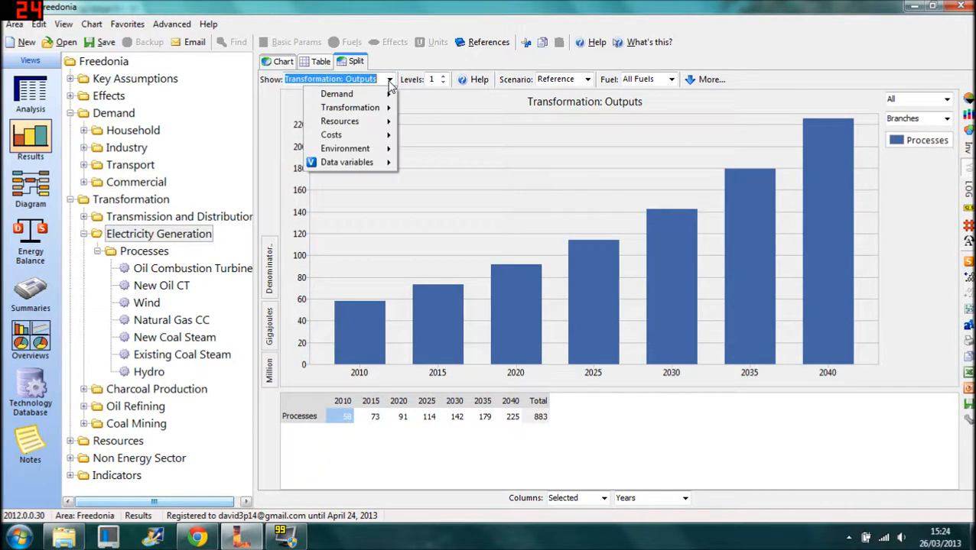
mouse_move(359, 108)
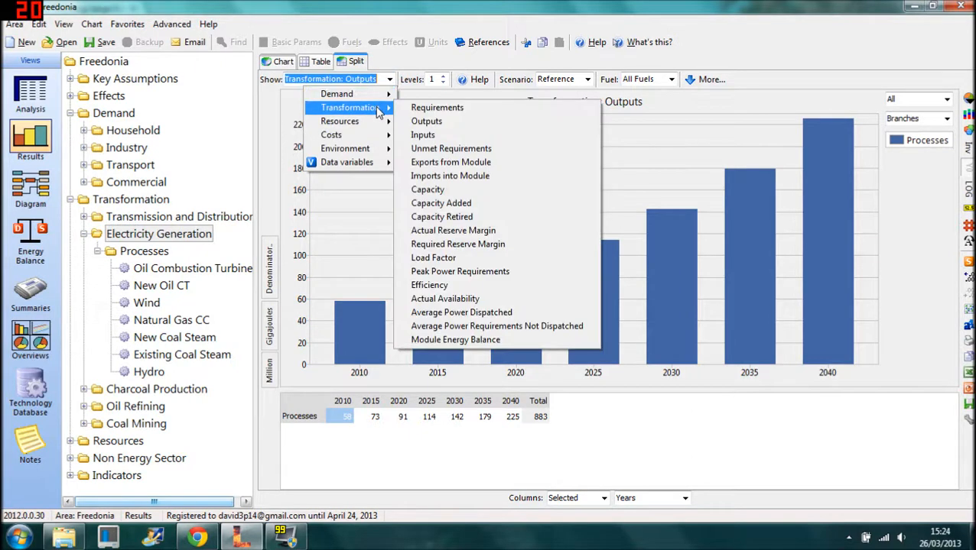
click(436, 190)
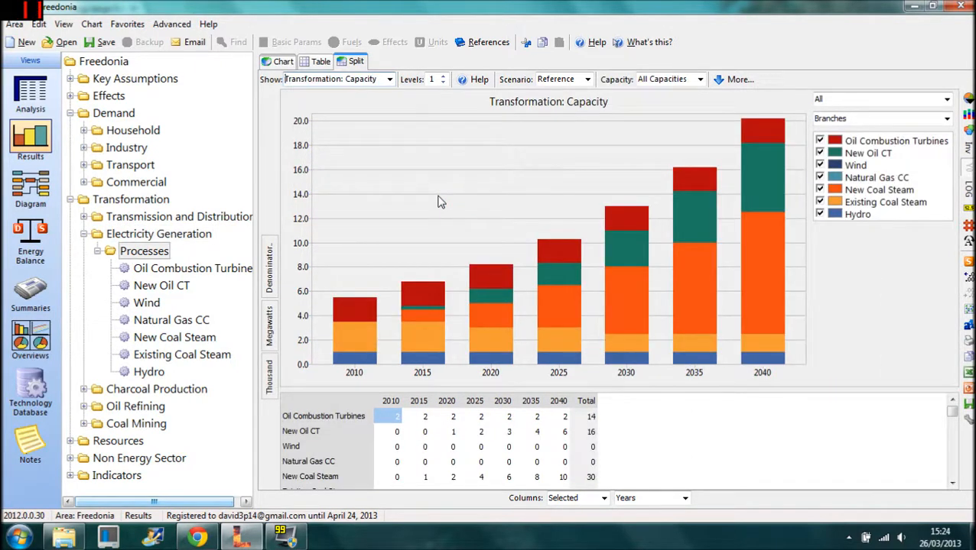
Try the capacity results at 0 levels of branch detail, and set the levels to 2.
click(442, 83)
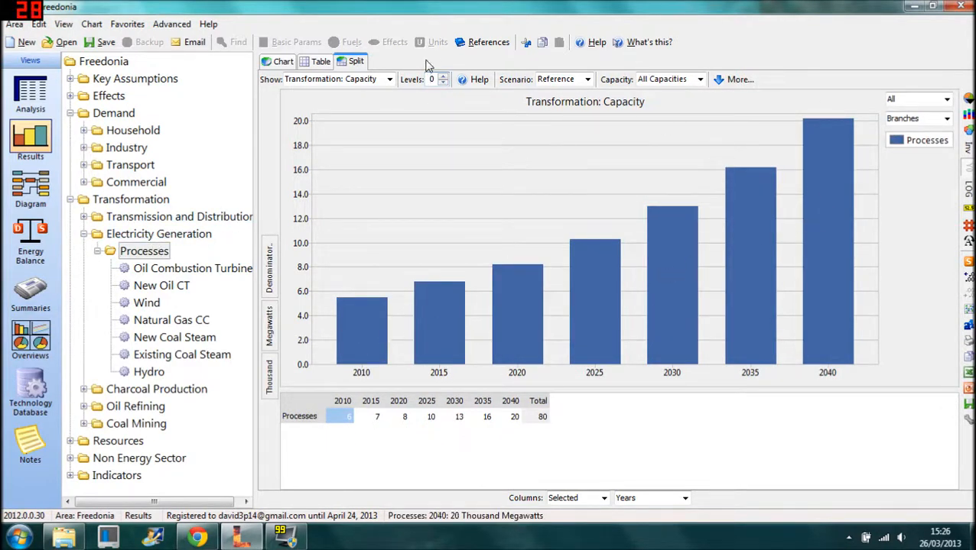
click(443, 77)
click(442, 76)
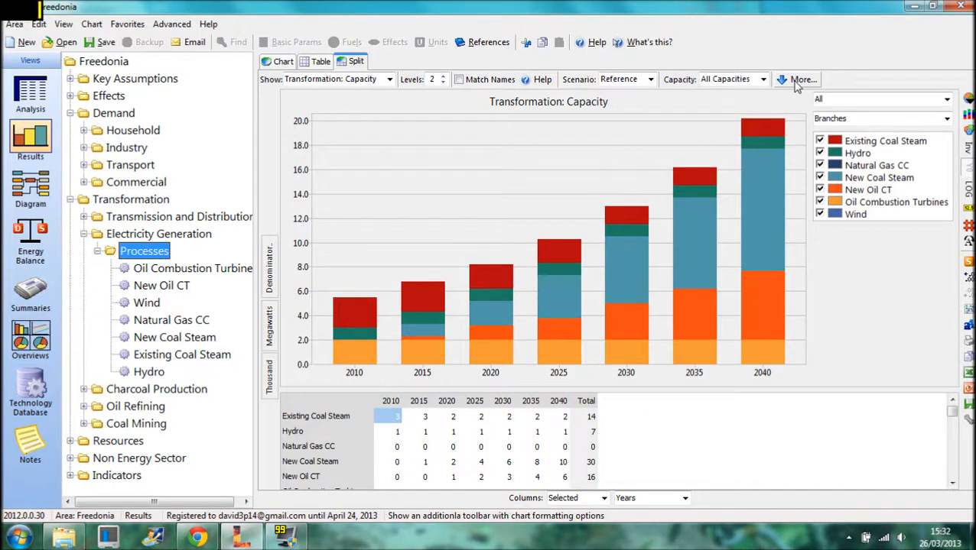
Reveal the additional chart options and show the Reference scenario's capacity differences vs. Mitigation.
click(799, 80)
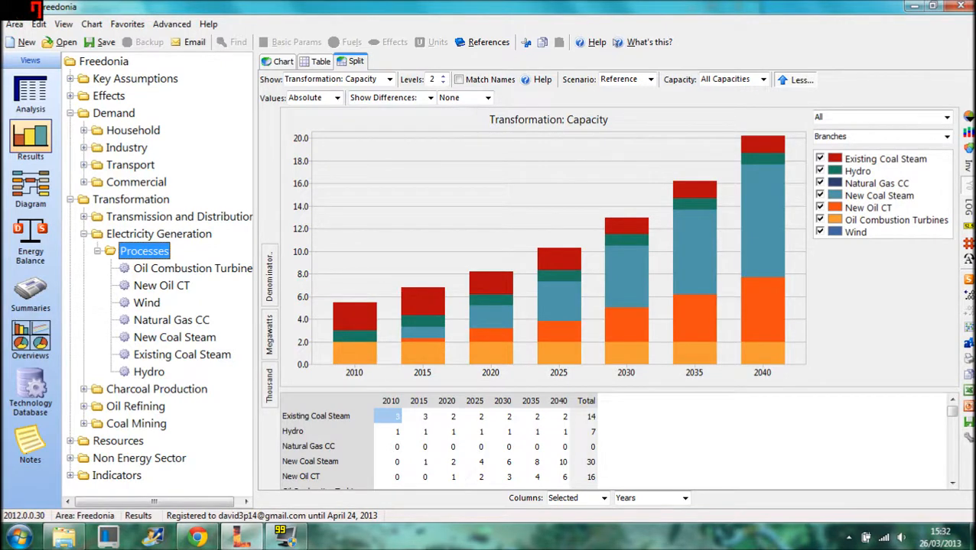
click(487, 97)
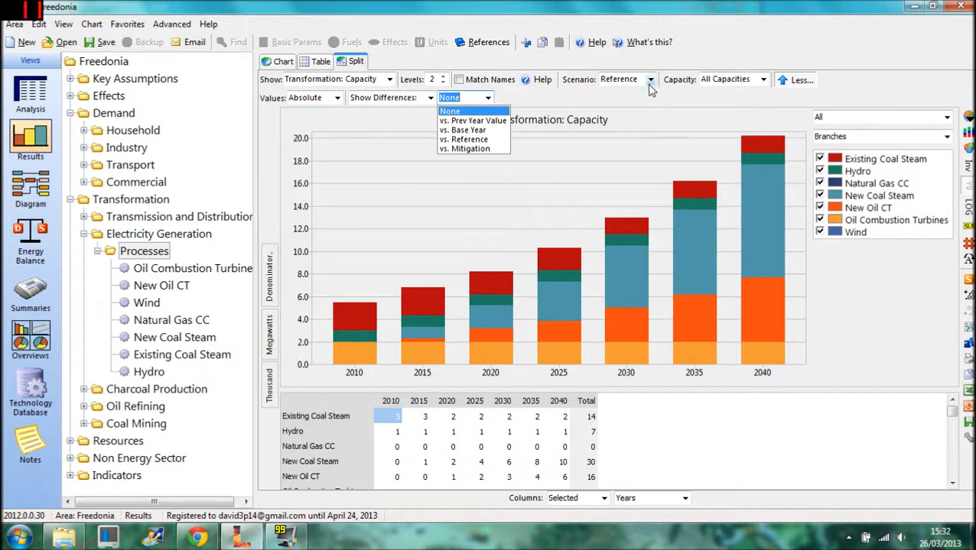
click(481, 150)
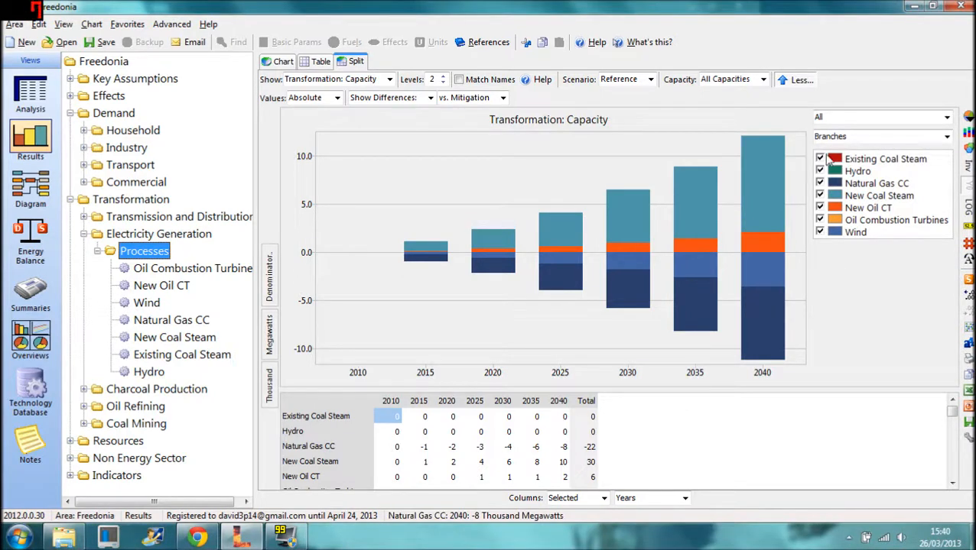
click(267, 341)
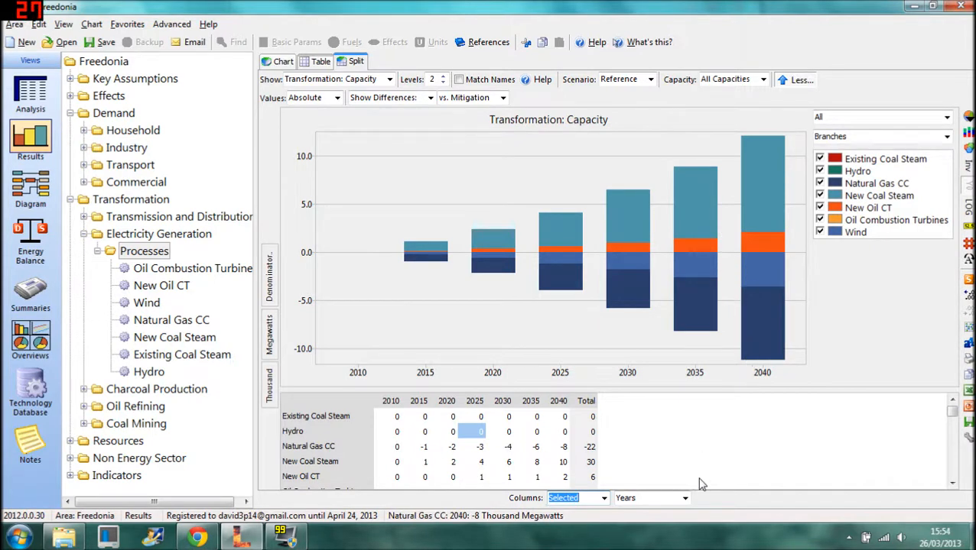
Try the capacity results' year columns as Every Ten and Every Two, and set them to All.
click(685, 499)
click(685, 499)
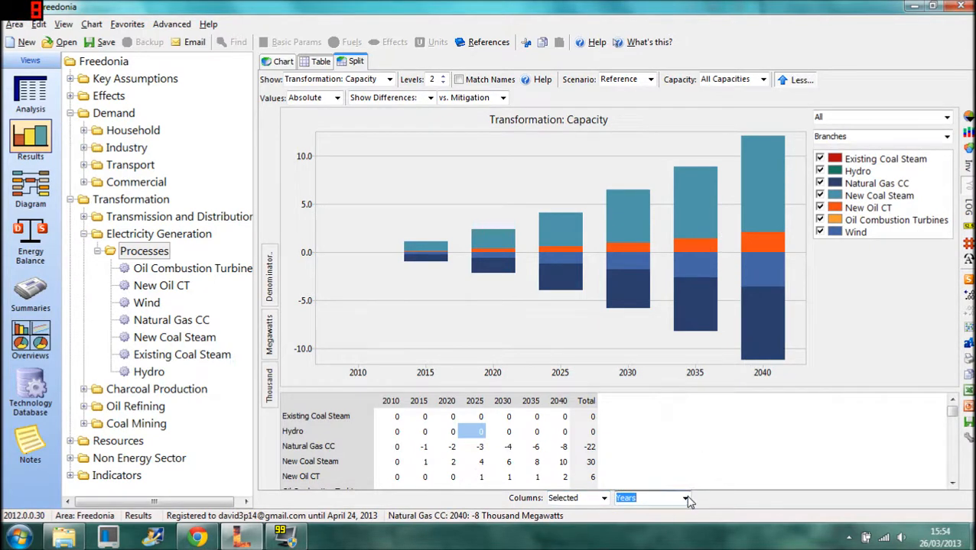
click(603, 498)
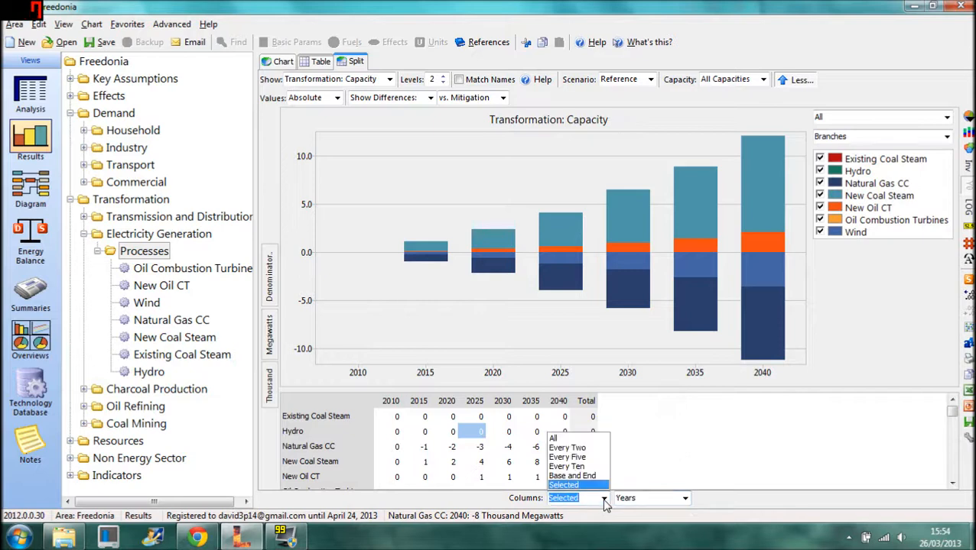
click(587, 467)
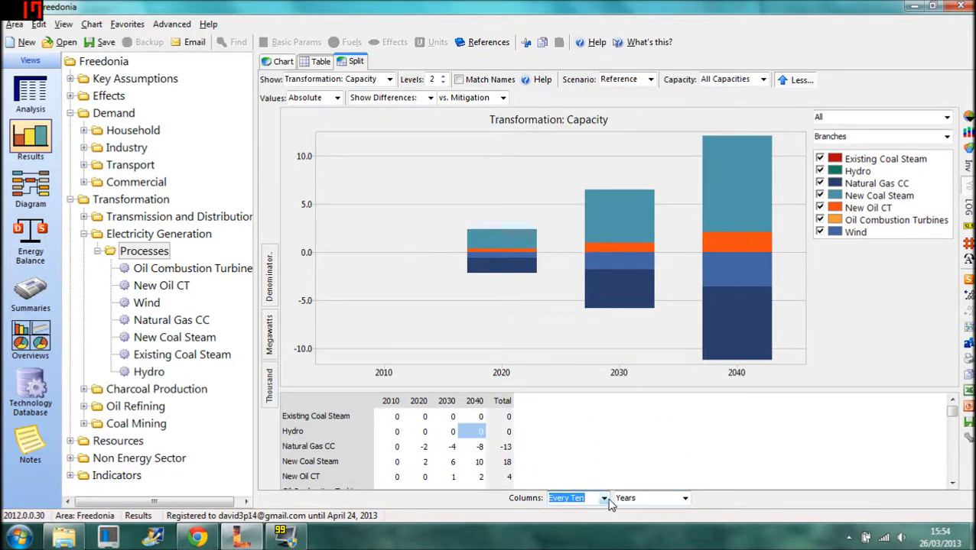
click(603, 498)
click(588, 450)
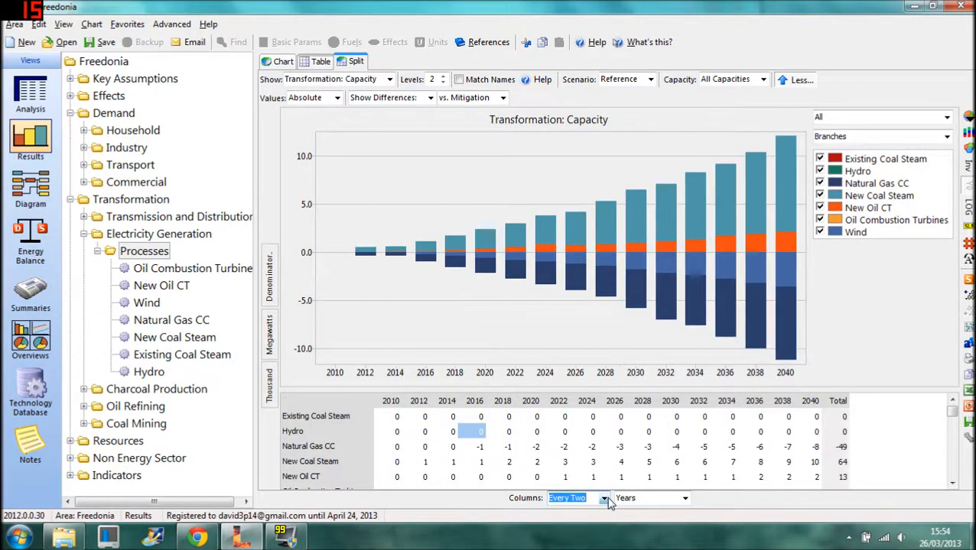
click(606, 500)
click(574, 441)
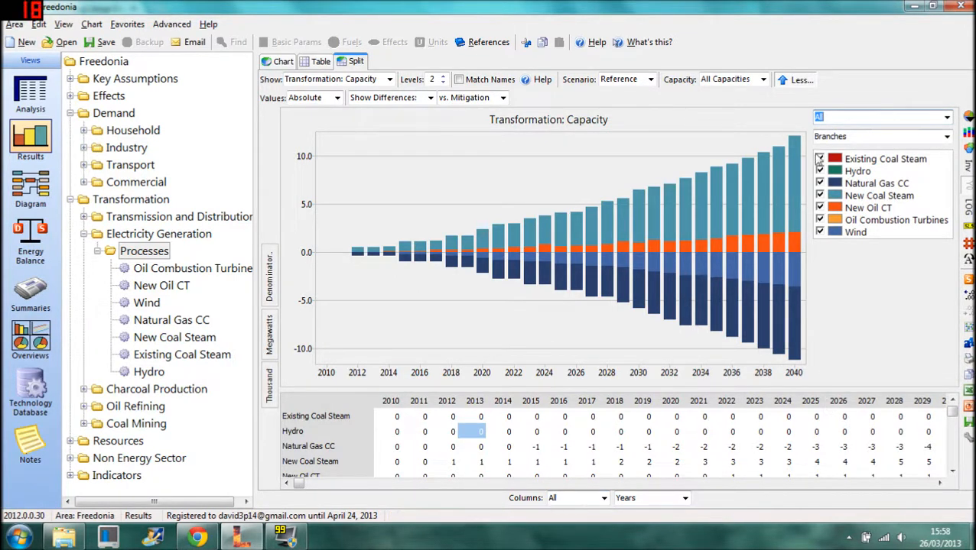
Examine the options for what the chart legend shows, and the categories of saved favorite charts.
click(945, 117)
click(945, 127)
click(947, 136)
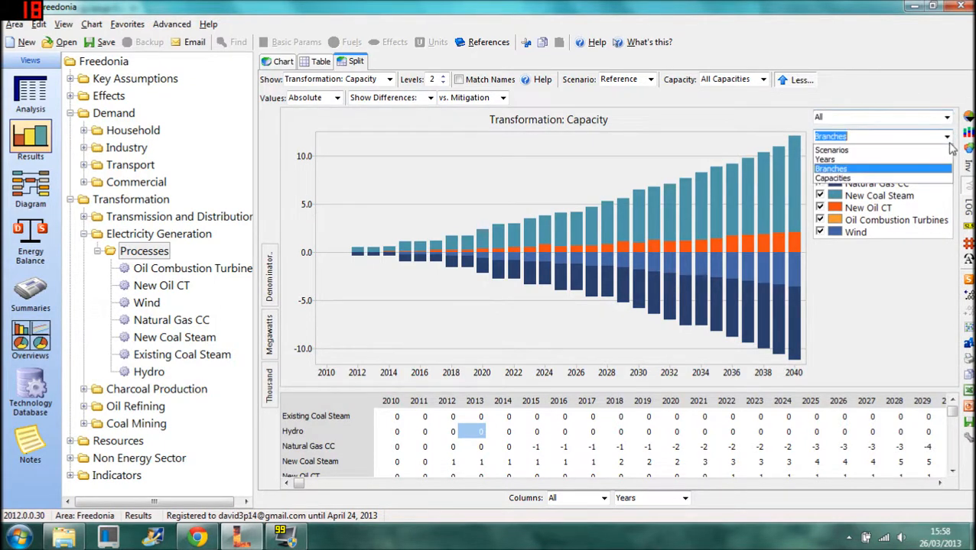
click(946, 136)
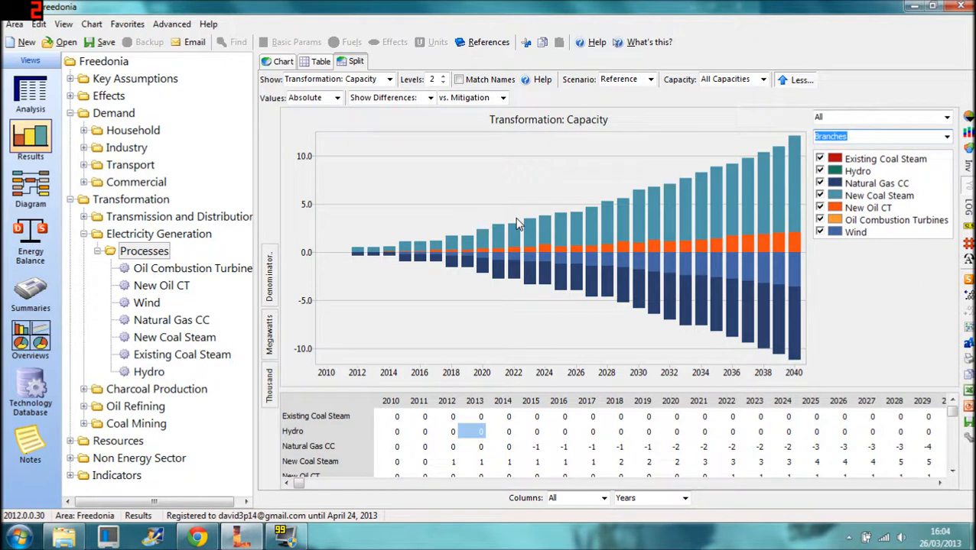
click(128, 24)
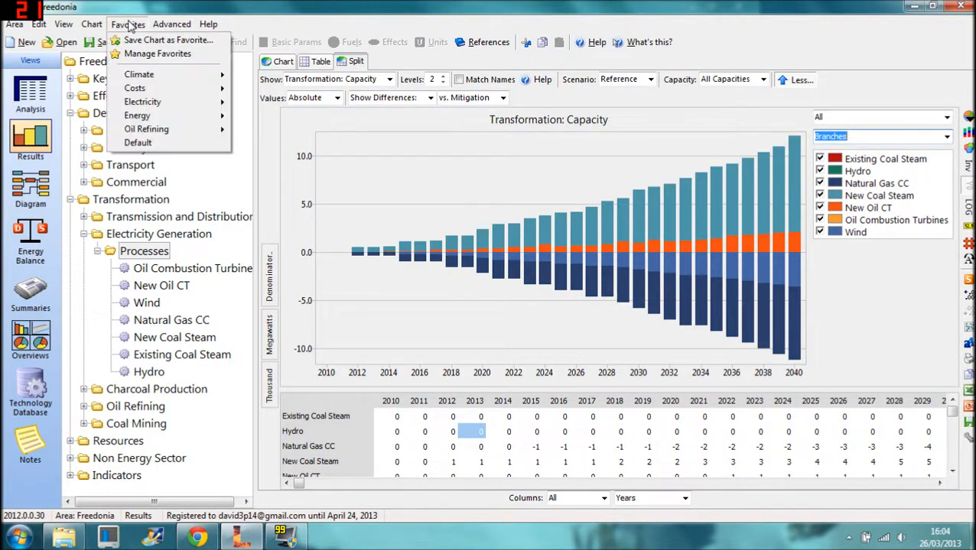
mouse_move(160, 82)
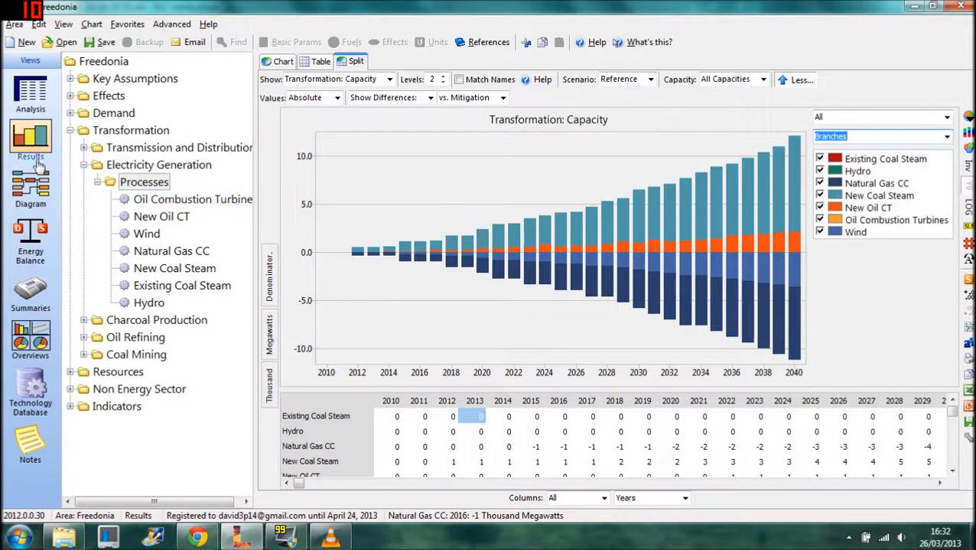
View the area's energy system diagram and open the Electricity Generation module to see its processes.
click(31, 186)
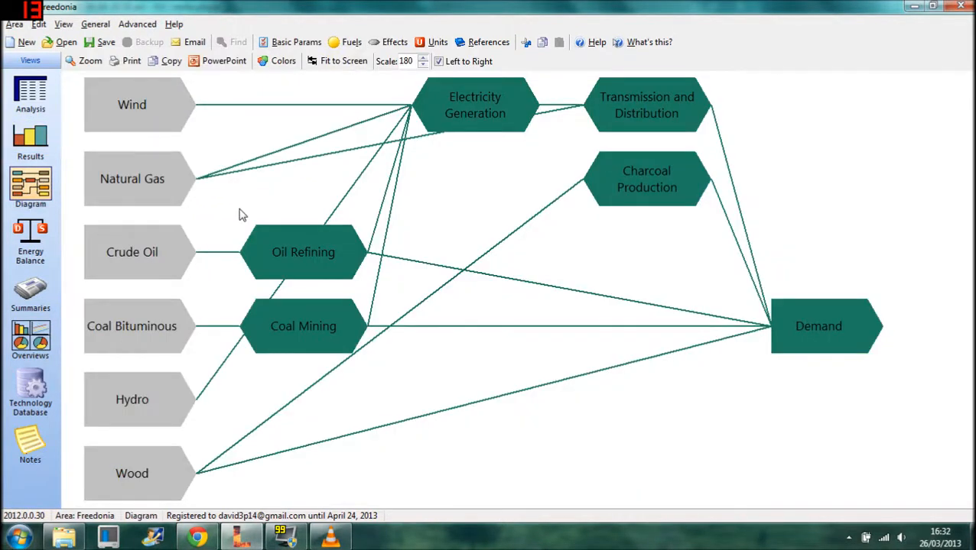
click(483, 124)
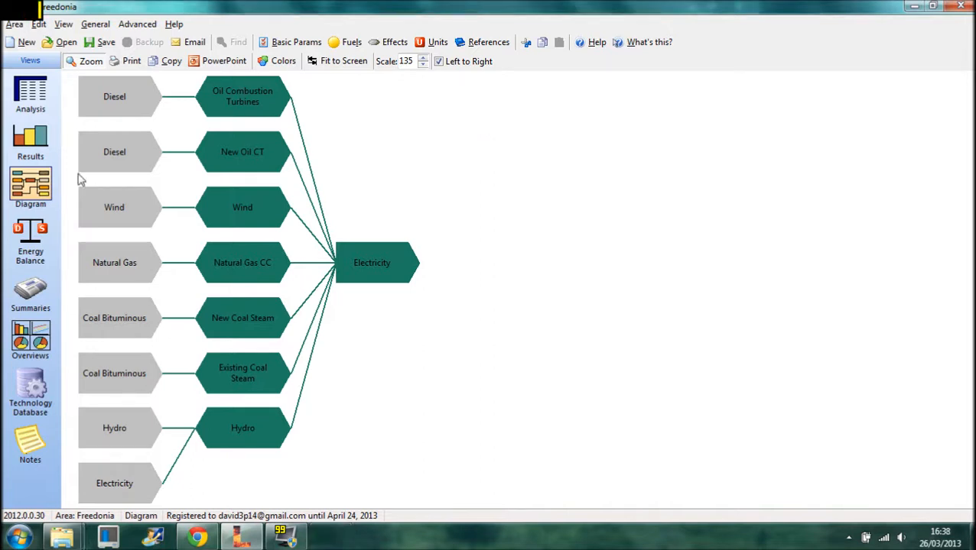
View the Energy Balance table and the Overviews charts for Freedonia, and return to the Analysis view.
click(31, 240)
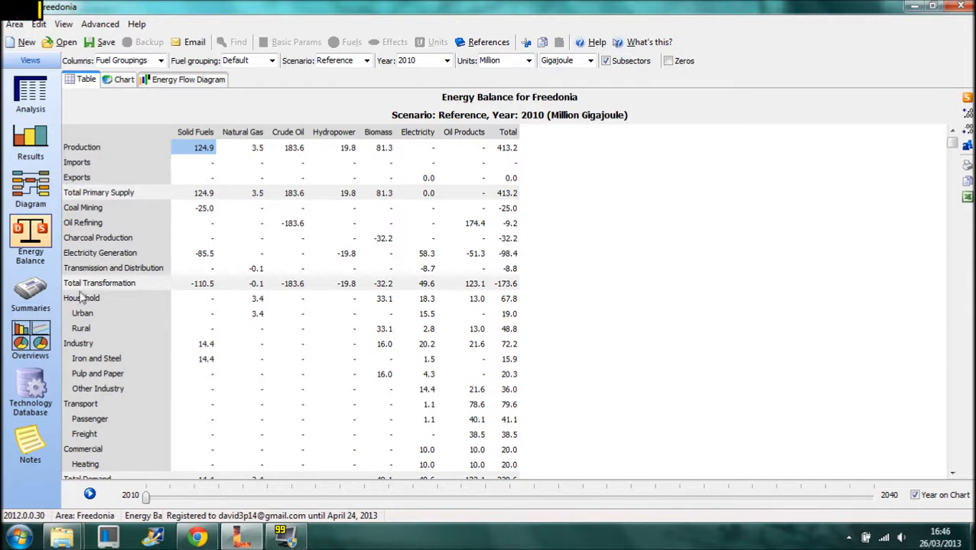
click(31, 340)
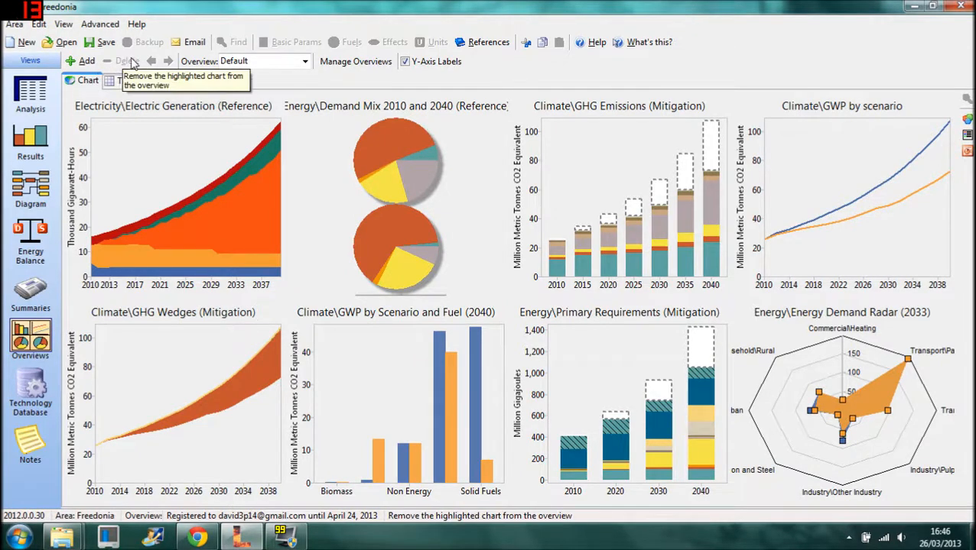
click(31, 95)
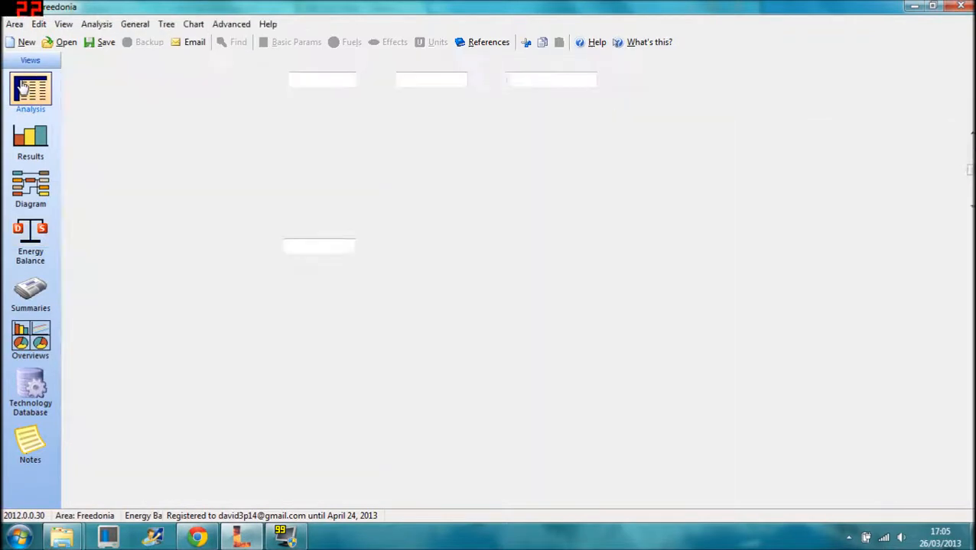